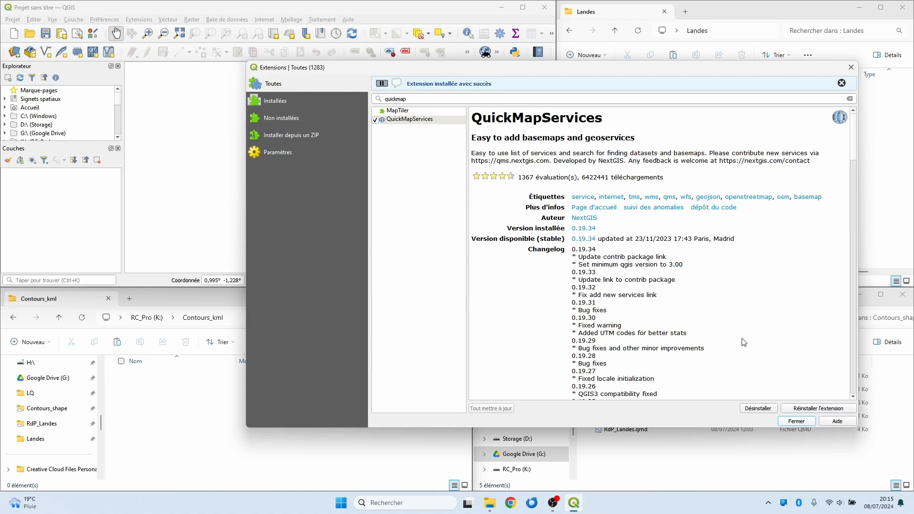
Close the extension manager and add the OSM Standard basemap through QuickMapServices
click(809, 421)
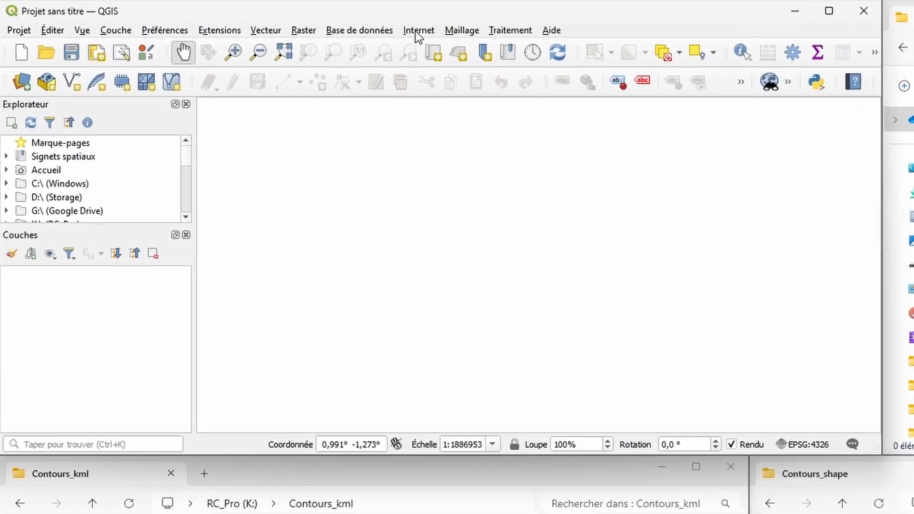
click(415, 31)
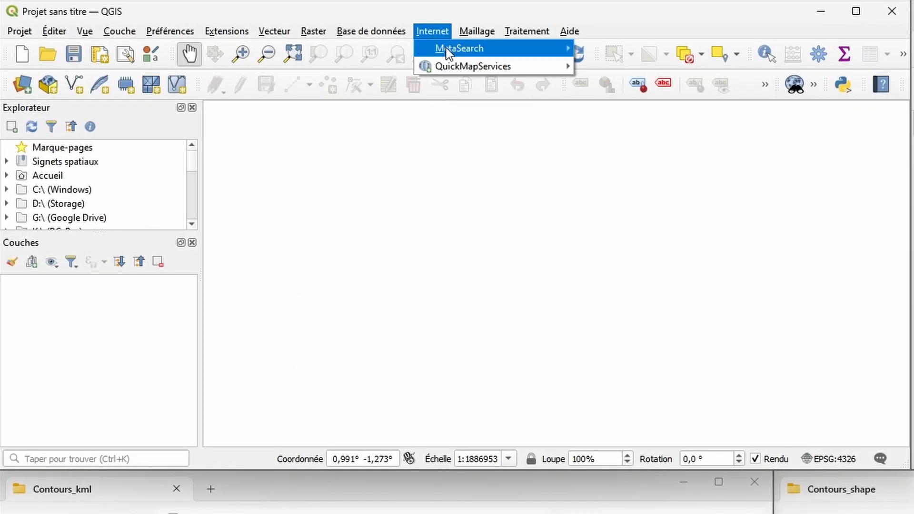
mouse_move(507, 62)
mouse_move(632, 88)
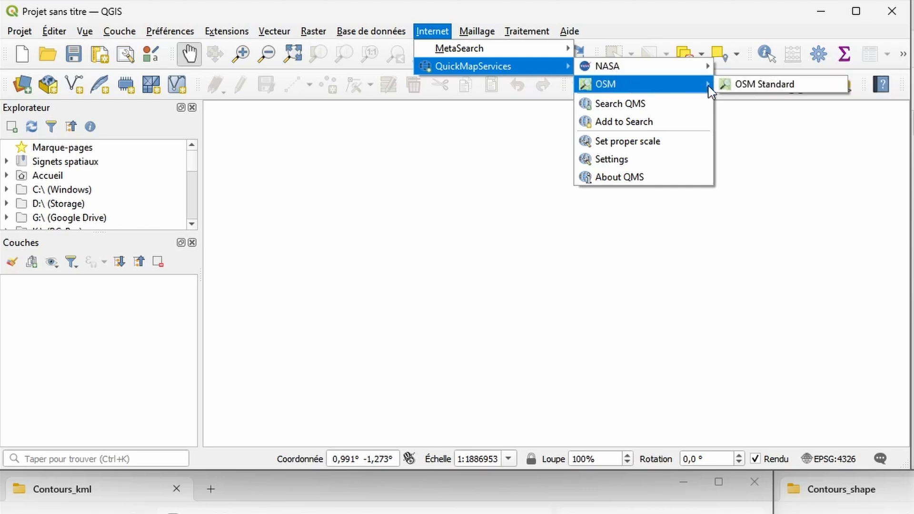
click(759, 88)
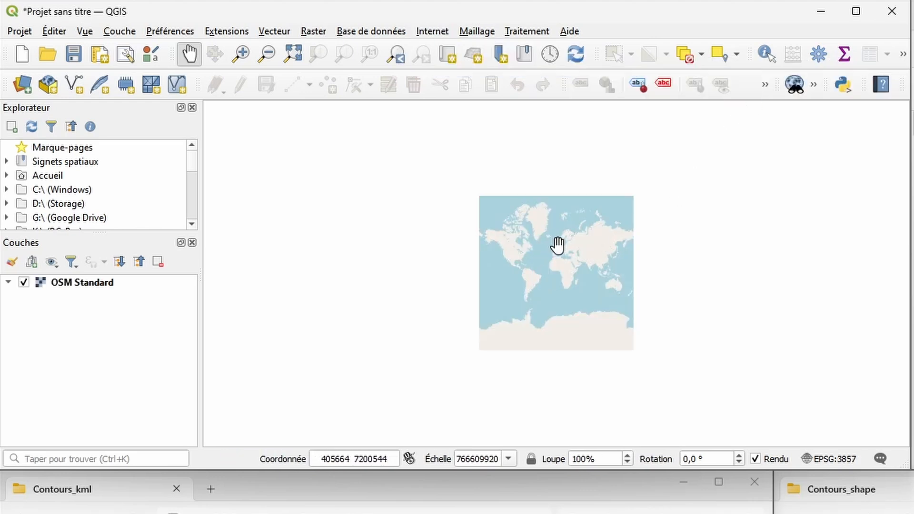
Add landes.shp from the Contours_shape folder to the map as a layer
scroll(558, 245, up, 3)
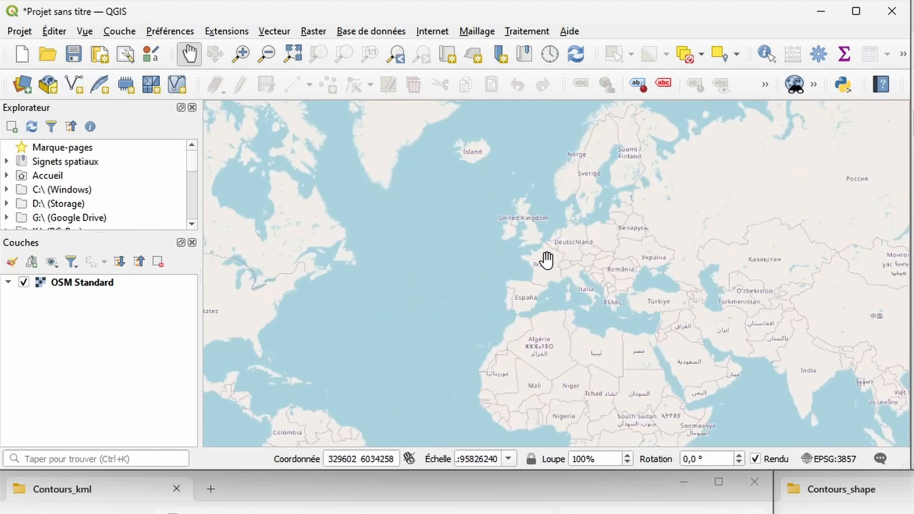
scroll(546, 260, up, 3)
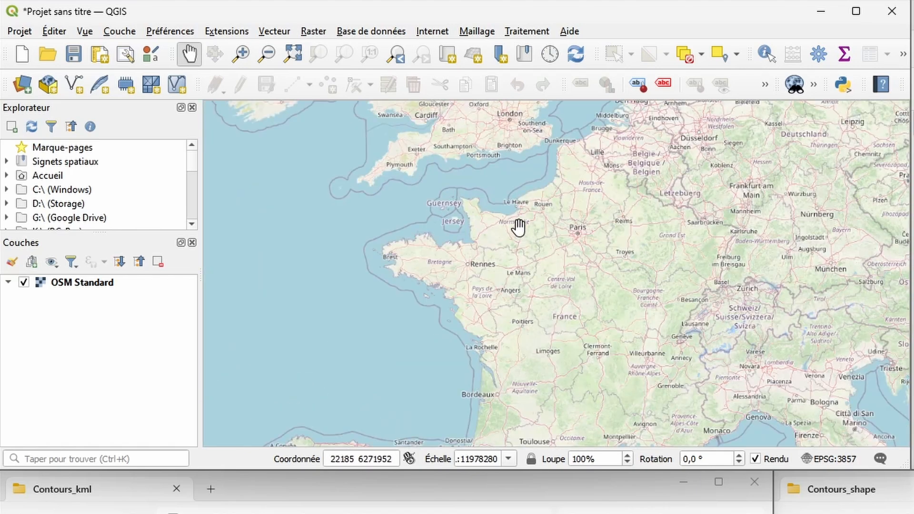
scroll(519, 231, up, 2)
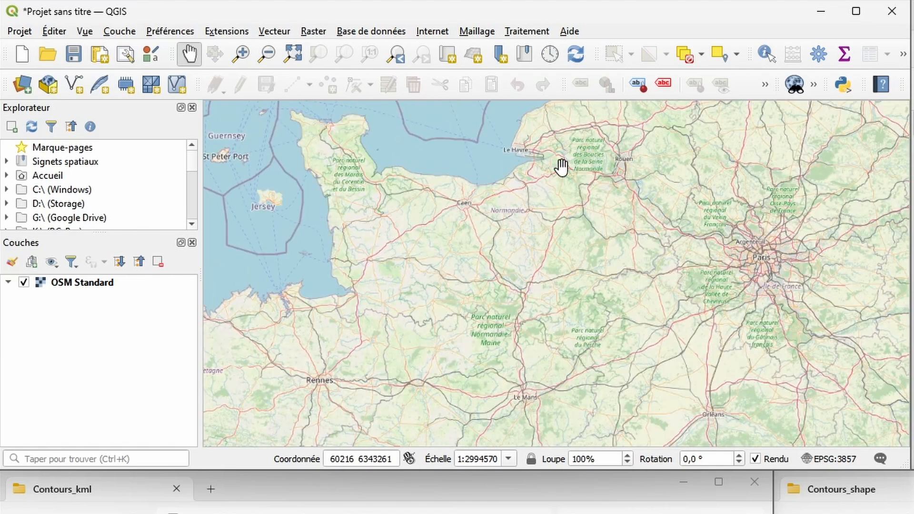
scroll(461, 196, up, 1)
scroll(442, 188, up, 1)
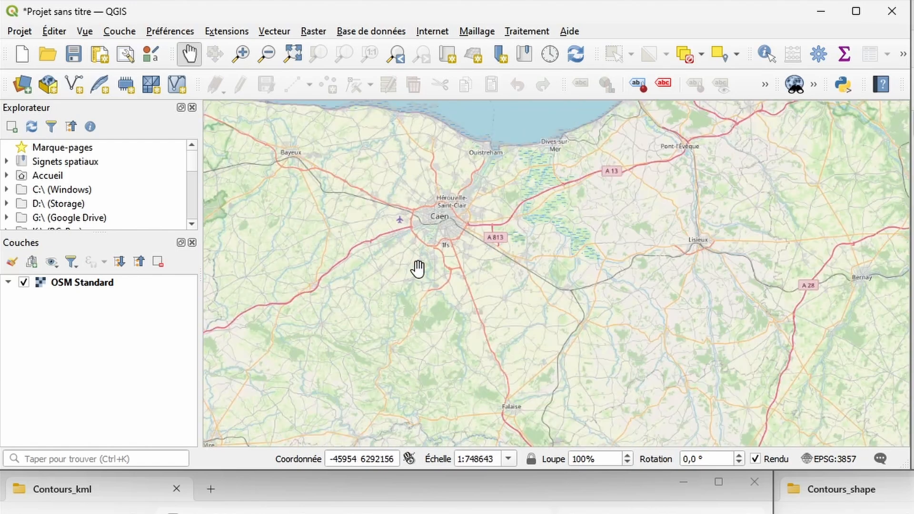
scroll(418, 269, up, 1)
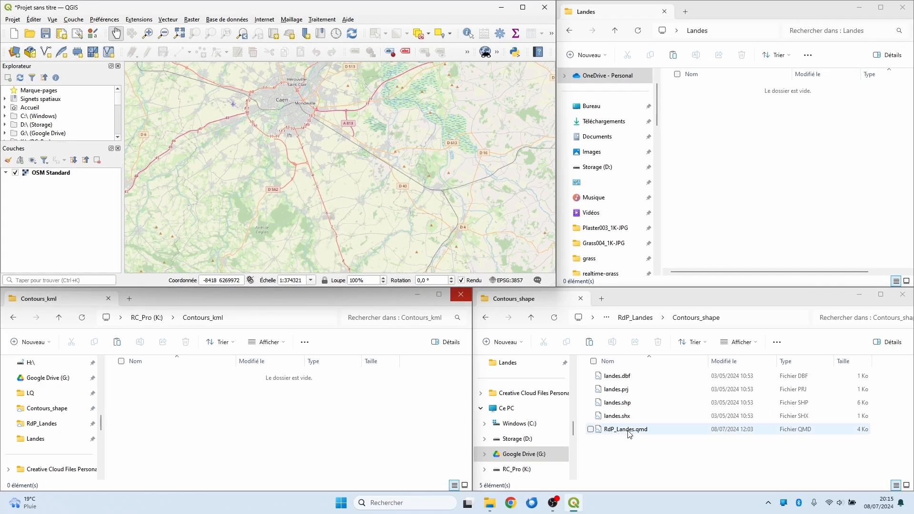
drag(638, 407, 353, 176)
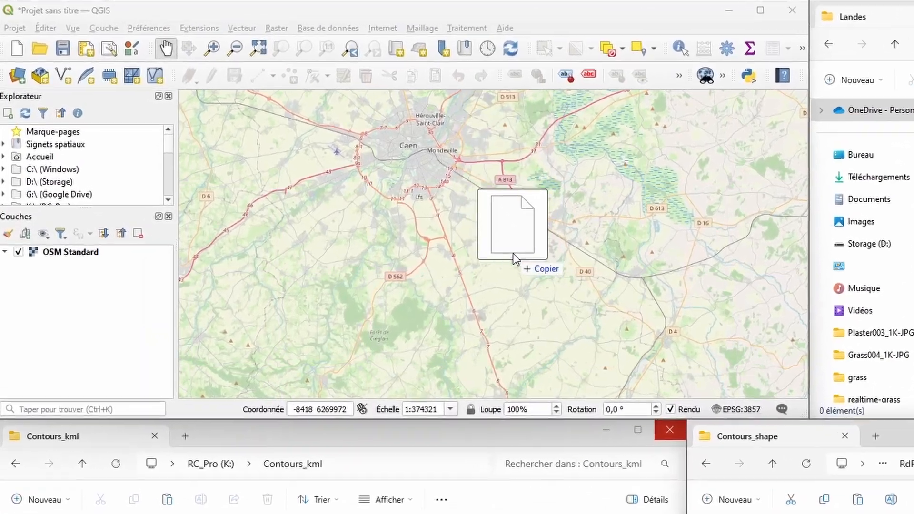
drag(513, 258, 513, 256)
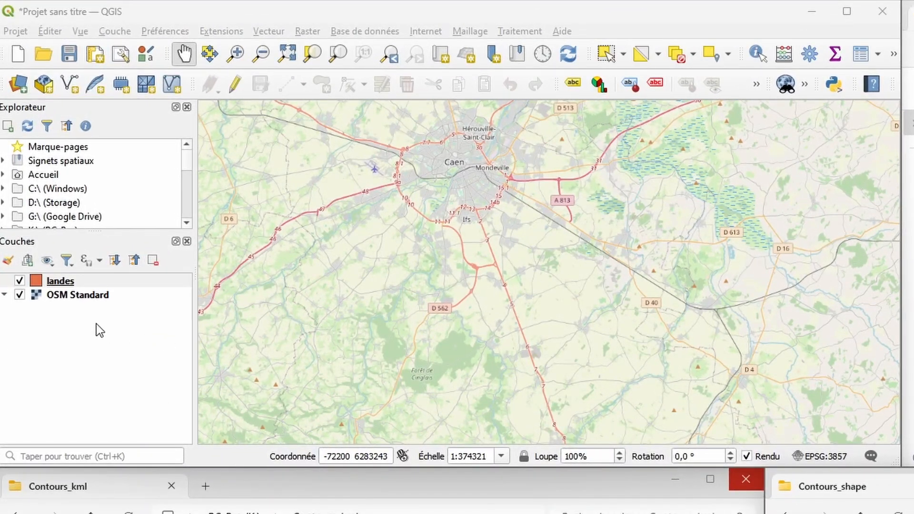
Zoom to the extent of the landes layer and show its labels
right_click(56, 286)
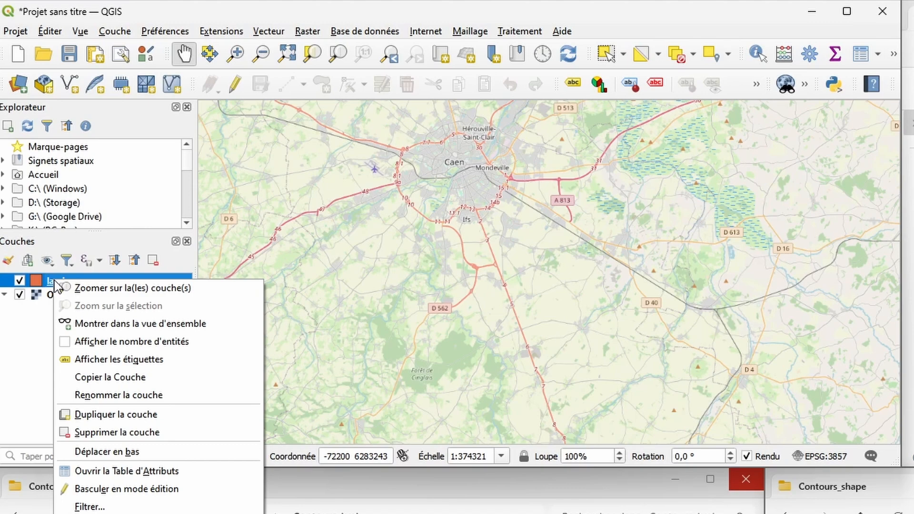
click(80, 287)
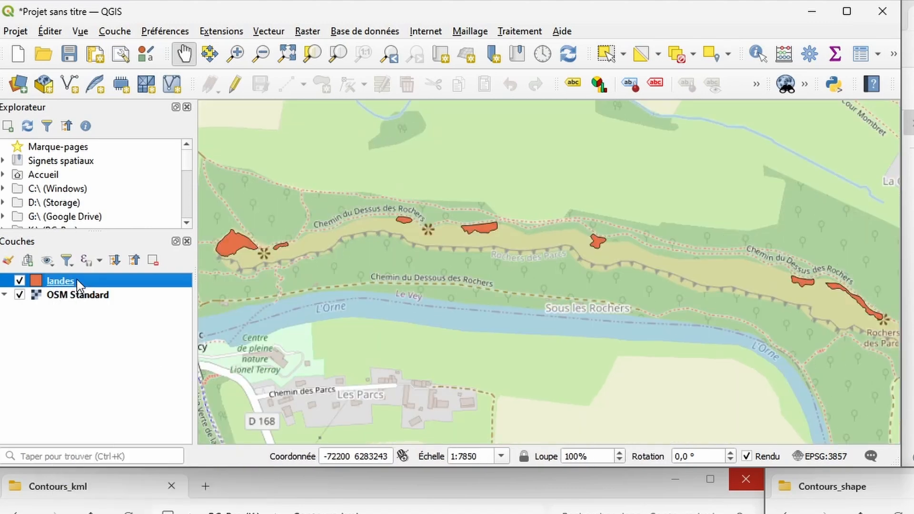
right_click(79, 285)
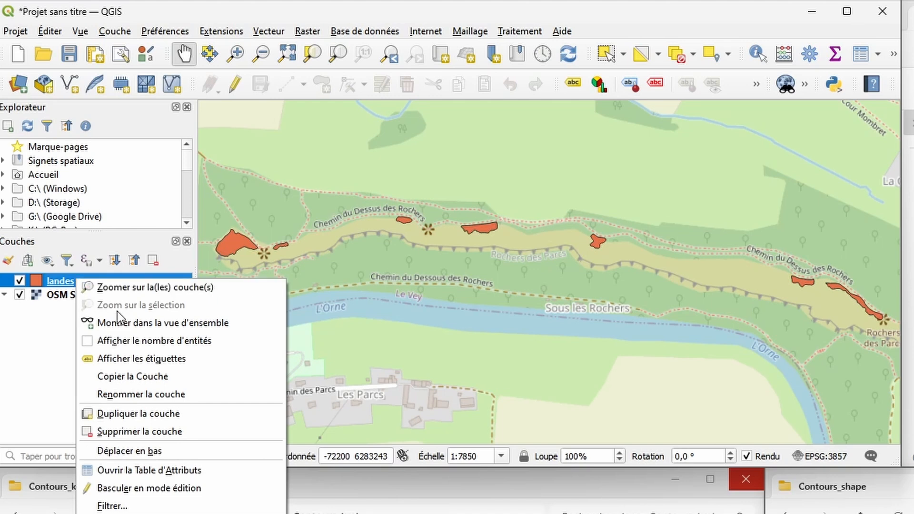
click(232, 368)
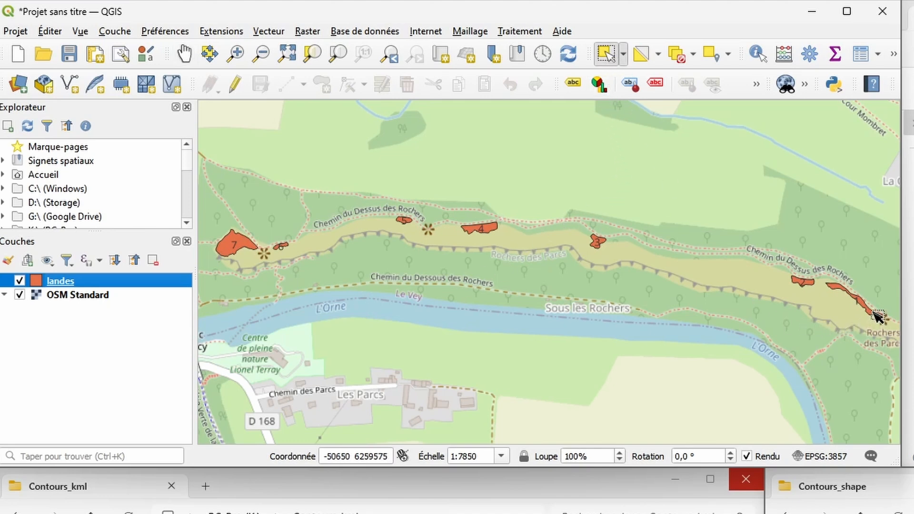
Select polygon 1 of the landes layer and set up a KML export of the selected feature to L1 in the Landes folder
click(875, 313)
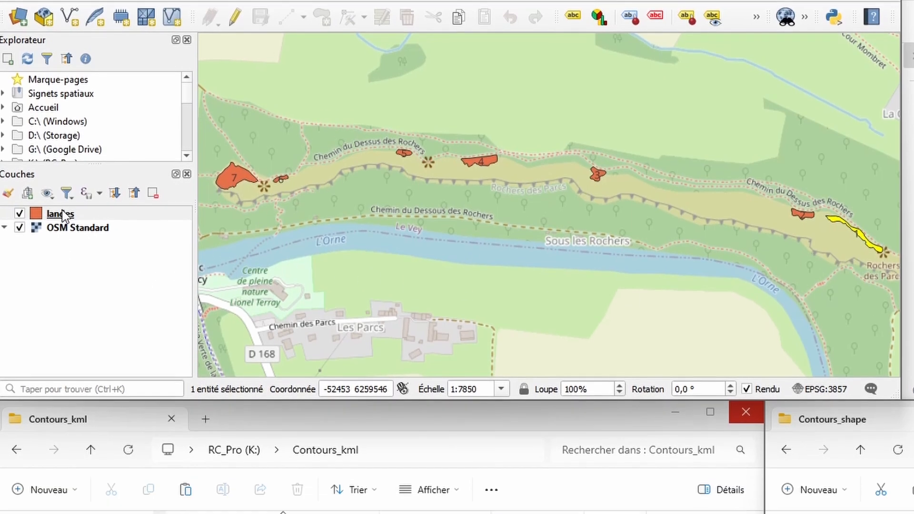
right_click(63, 280)
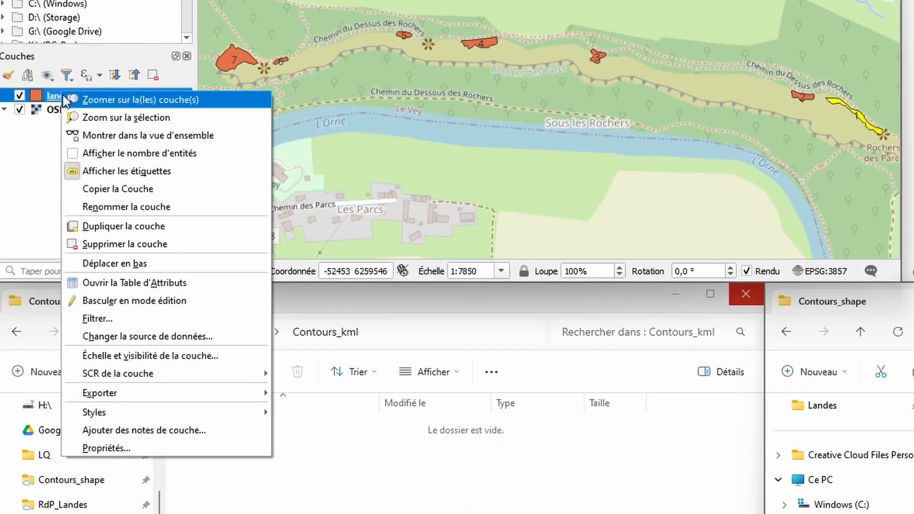
mouse_move(235, 390)
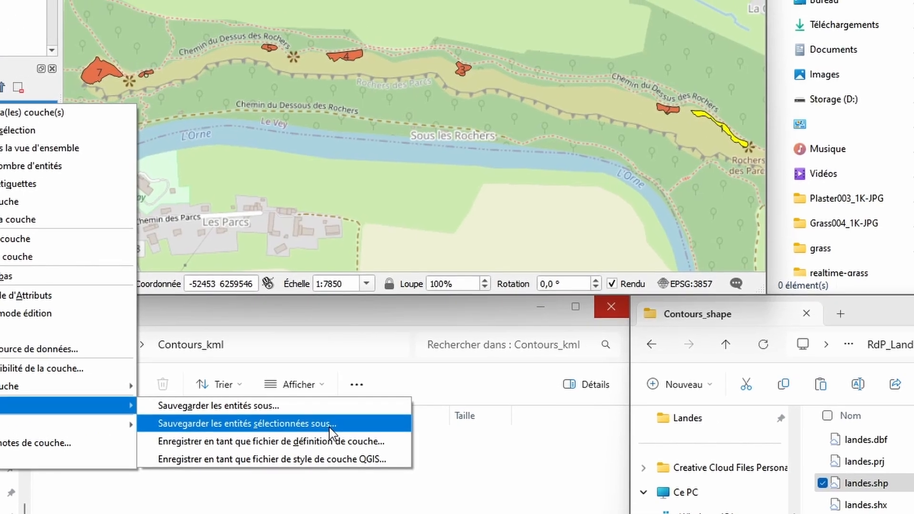
click(329, 425)
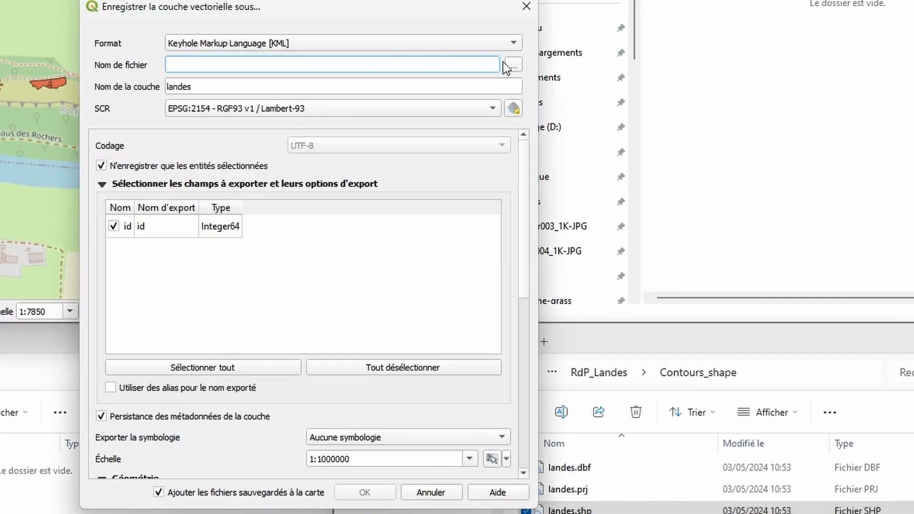
click(511, 64)
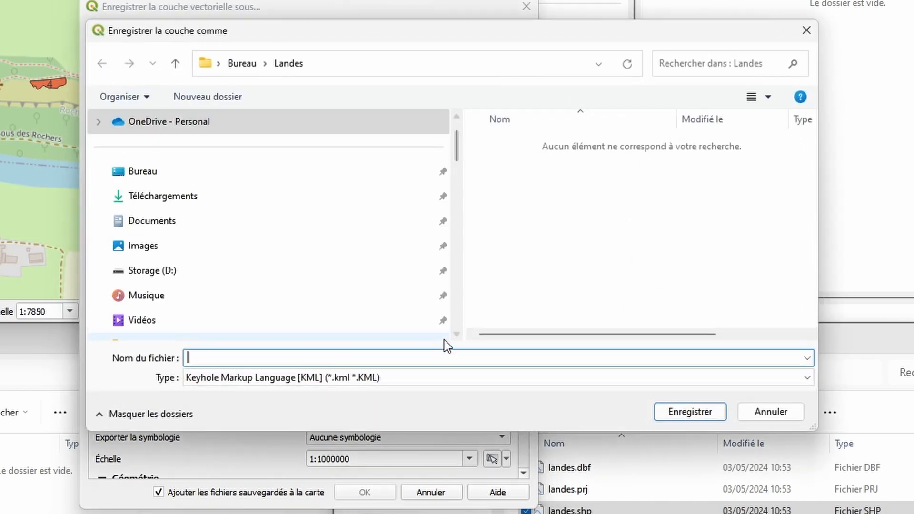
text(L1)
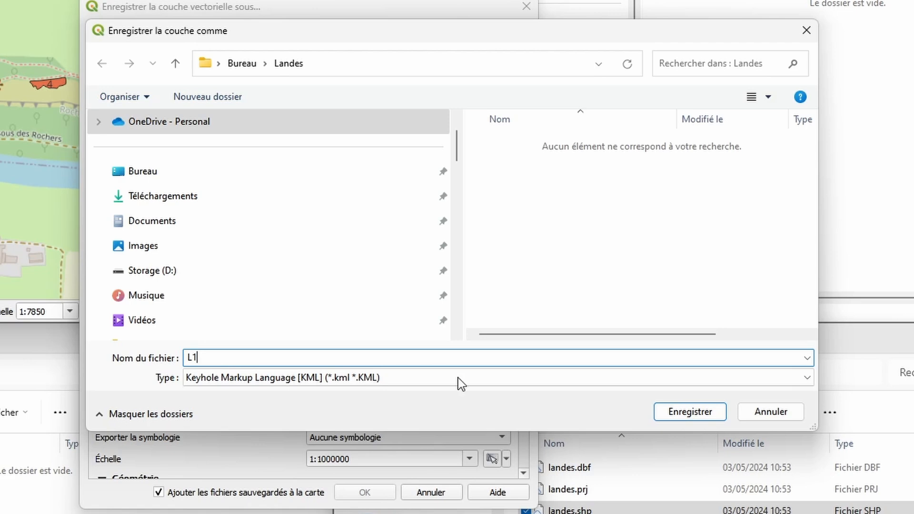
click(678, 412)
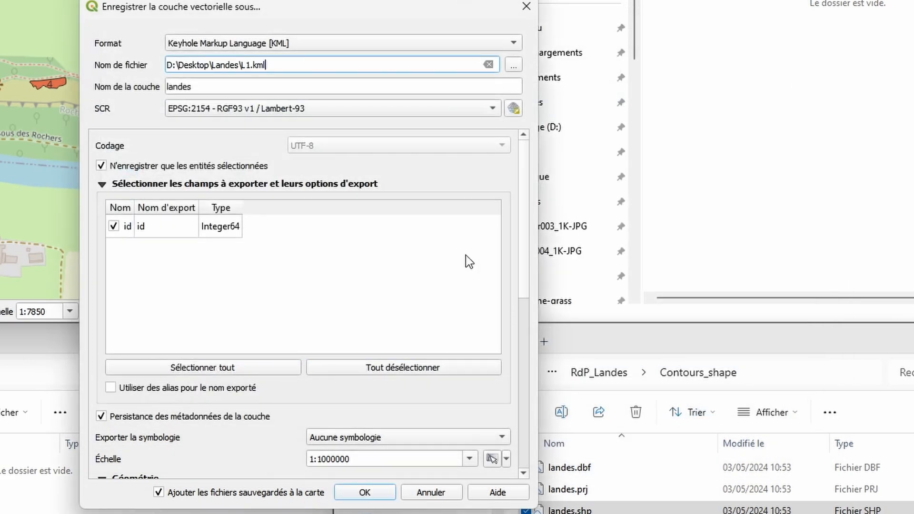
Set the export CRS to EPSG:3857 - WGS 84 / Pseudo-Mercator, export L1.kml and decline adding it to the map
click(355, 110)
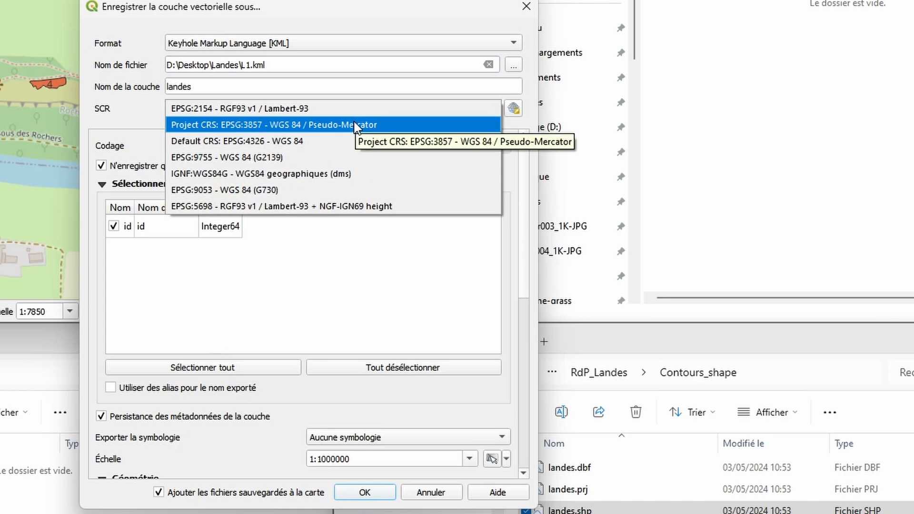
click(355, 124)
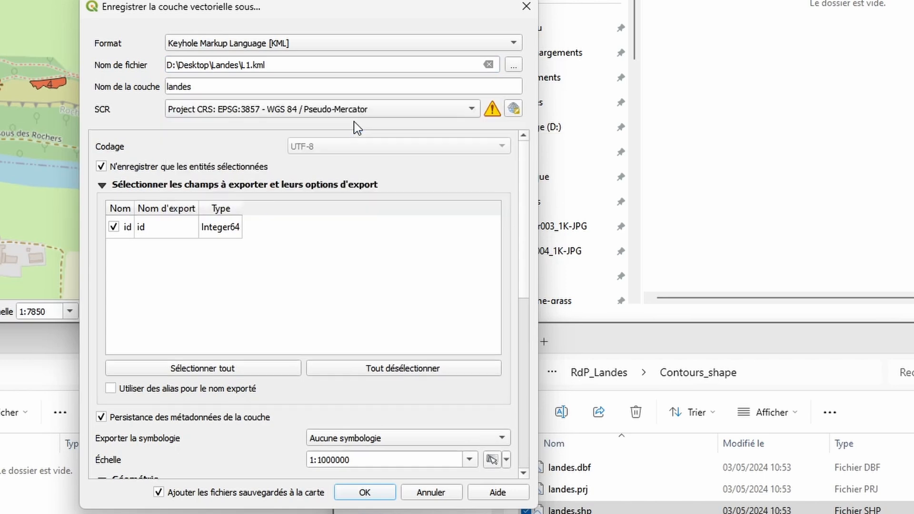
click(365, 492)
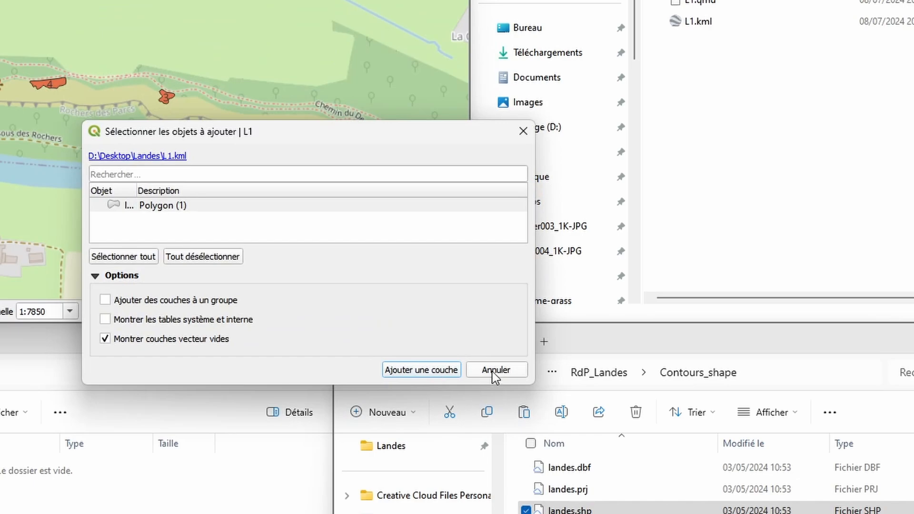
click(493, 371)
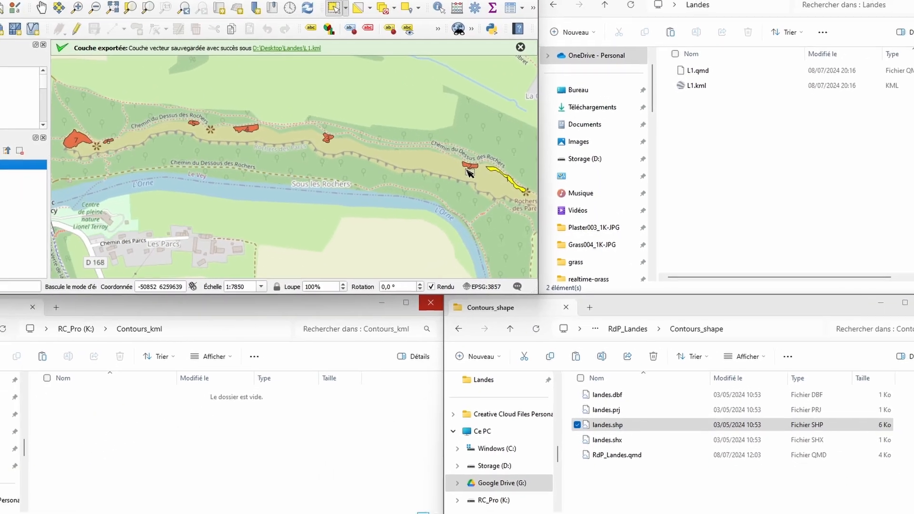
Export only polygon 2 of the landes layer as L2.kml in the Landes folder, without adding it to the map
click(468, 166)
right_click(40, 173)
click(223, 374)
click(582, 128)
click(502, 310)
text(L2)
key(Return)
click(496, 392)
click(579, 297)
Export only polygon 3 of the landes layer as L3.kml in the project CRS EPSG:3857
click(369, 148)
right_click(40, 173)
mouse_move(110, 356)
click(224, 368)
click(583, 128)
key(Return)
click(452, 156)
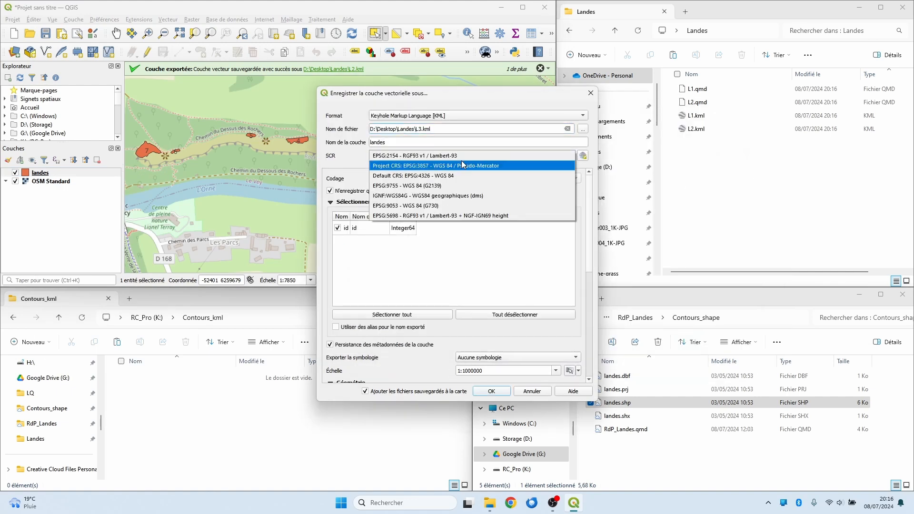
click(449, 176)
click(495, 391)
Export only polygon 4 of the landes layer as L4.kml in the project CRS EPSG:3857
click(304, 141)
right_click(40, 173)
click(233, 367)
click(582, 129)
text(L4)
click(698, 343)
click(471, 155)
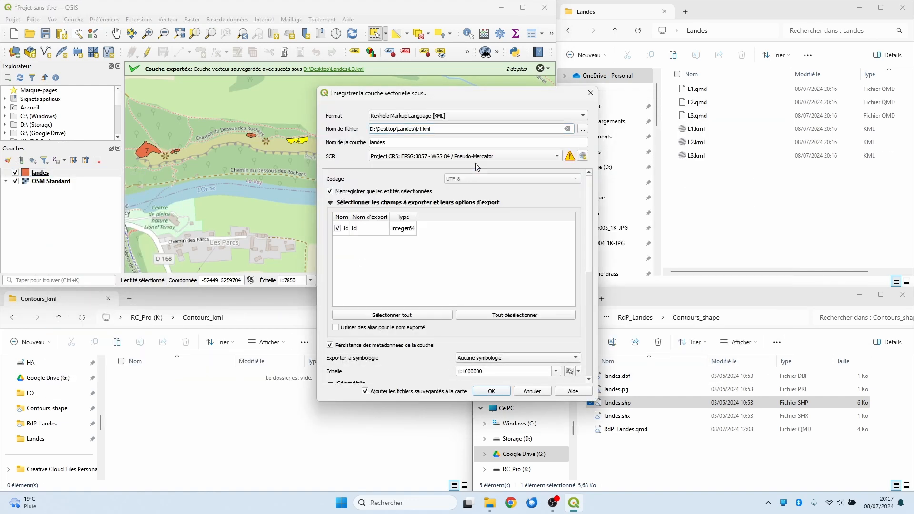
click(475, 175)
click(496, 391)
Export only polygon 5 of the landes layer as L5.kml in the project CRS EPSG:3857
click(251, 136)
right_click(40, 173)
click(275, 369)
text(L5)
click(693, 342)
click(469, 155)
click(467, 174)
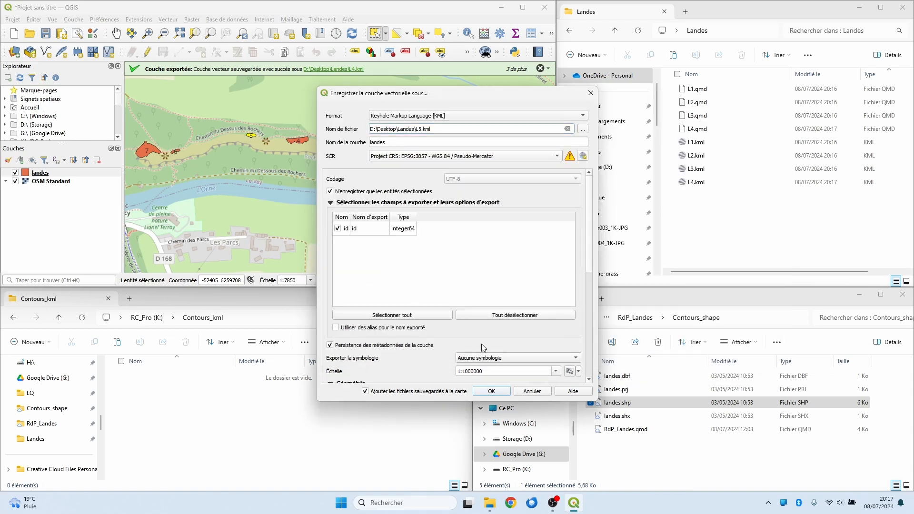
click(494, 392)
Export only polygon 6 of the landes layer as L6.kml in the Landes folder
click(176, 151)
right_click(40, 173)
click(252, 369)
click(694, 341)
click(495, 391)
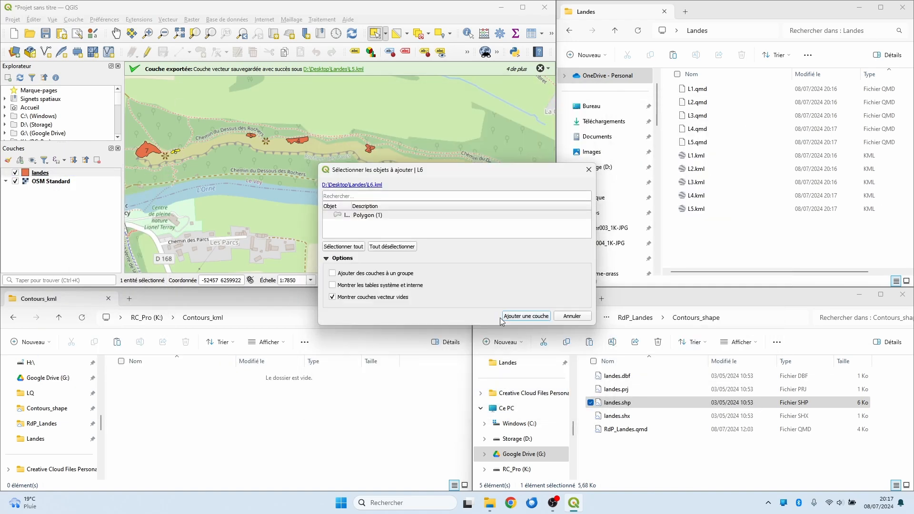
Export only polygon 7 of the landes layer as L7.kml in the project CRS EPSG:3857, without adding it to the map
click(148, 151)
right_click(40, 173)
click(252, 369)
click(582, 128)
text(L7)
click(691, 342)
click(472, 155)
click(469, 175)
click(494, 391)
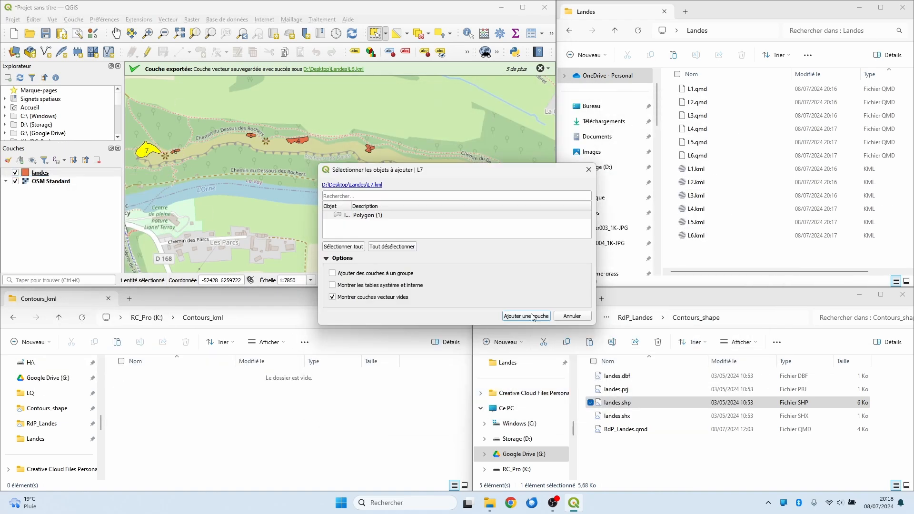
click(574, 316)
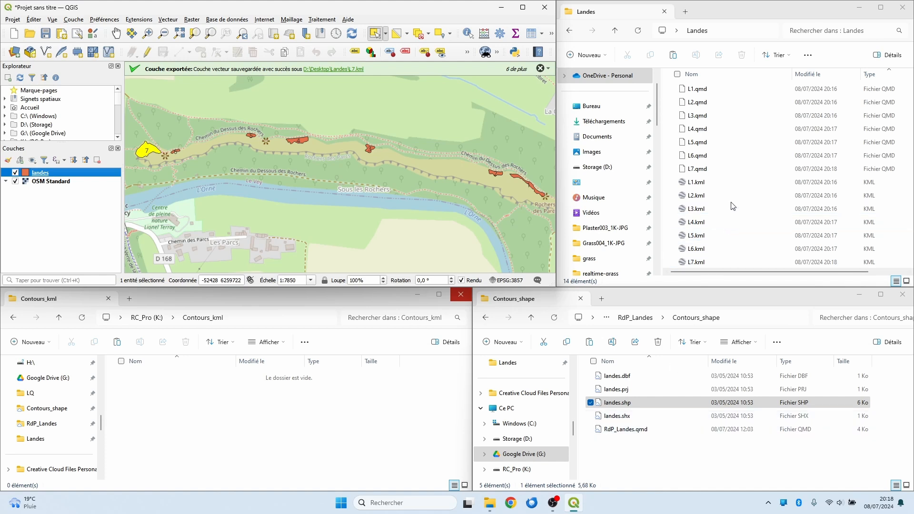
Copy the files L1.kml to L7.kml from the Landes folder into the Contours_kml folder on RC_Pro (K:)
click(726, 182)
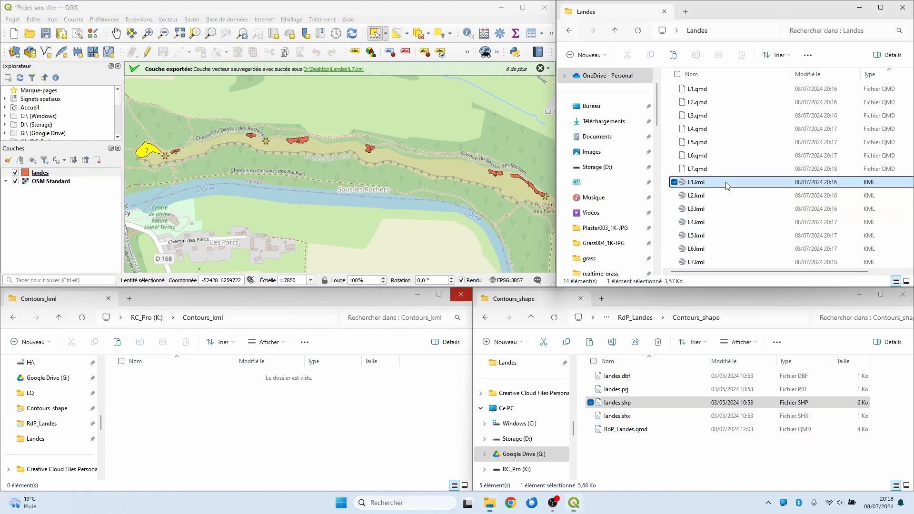
shift+click(719, 267)
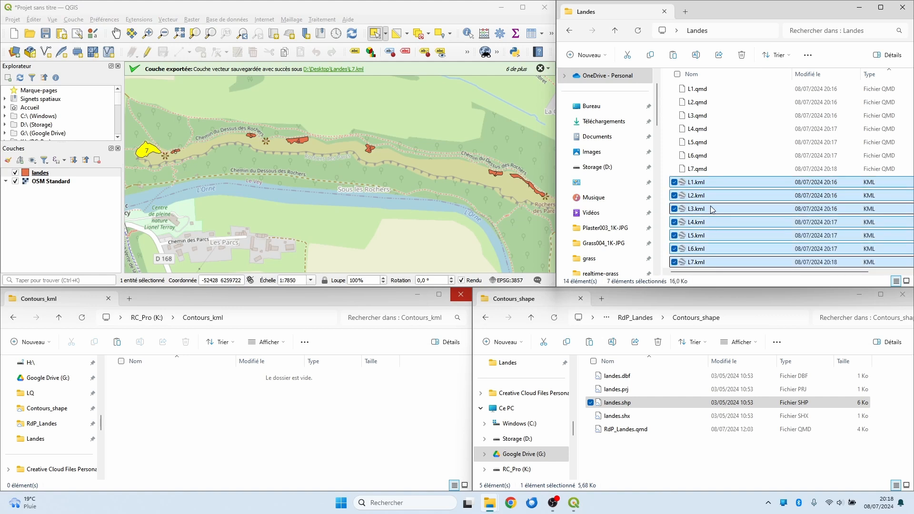
drag(719, 185, 300, 410)
click(435, 428)
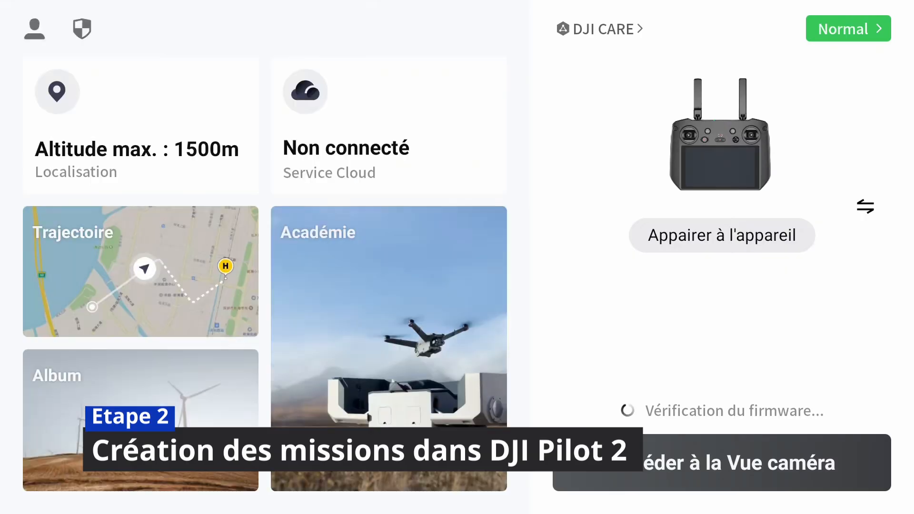
Open the flight route library and import L1.kml from the Contours_kml folder on SD card 80AD-A7EE as an area route
click(86, 242)
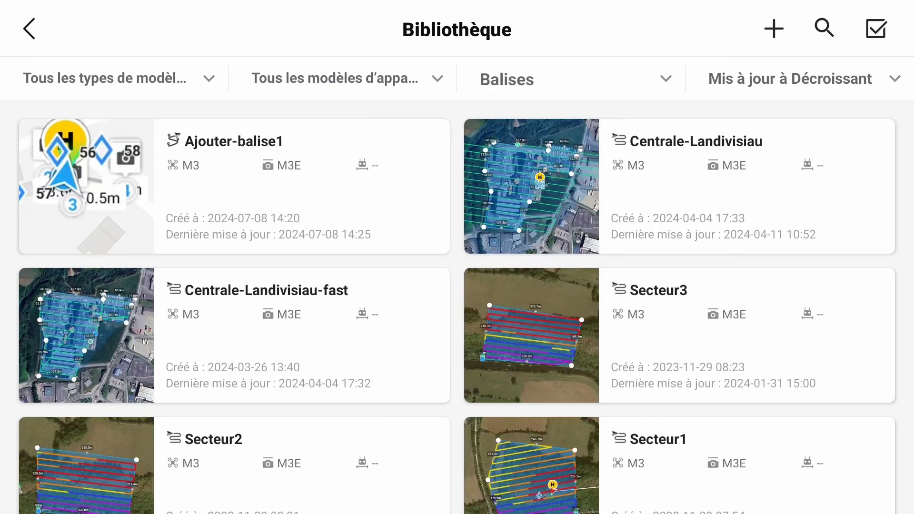
click(773, 29)
click(742, 156)
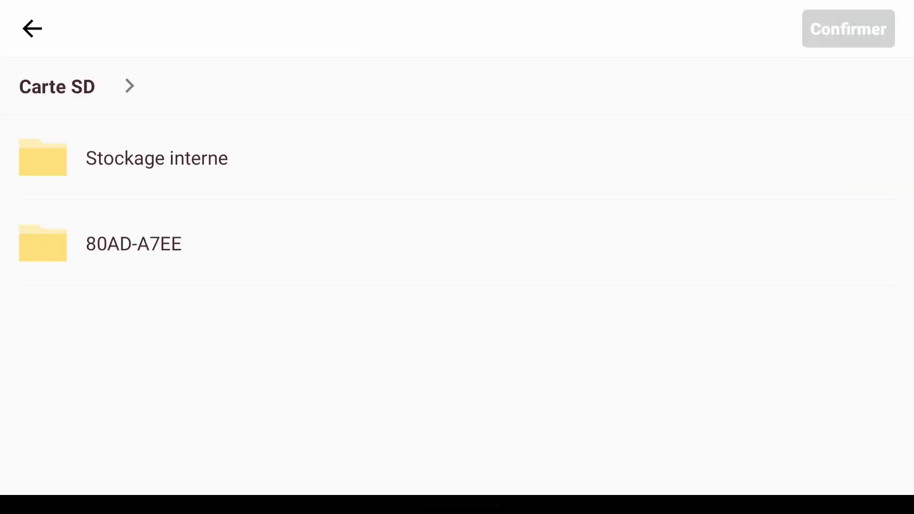
click(76, 237)
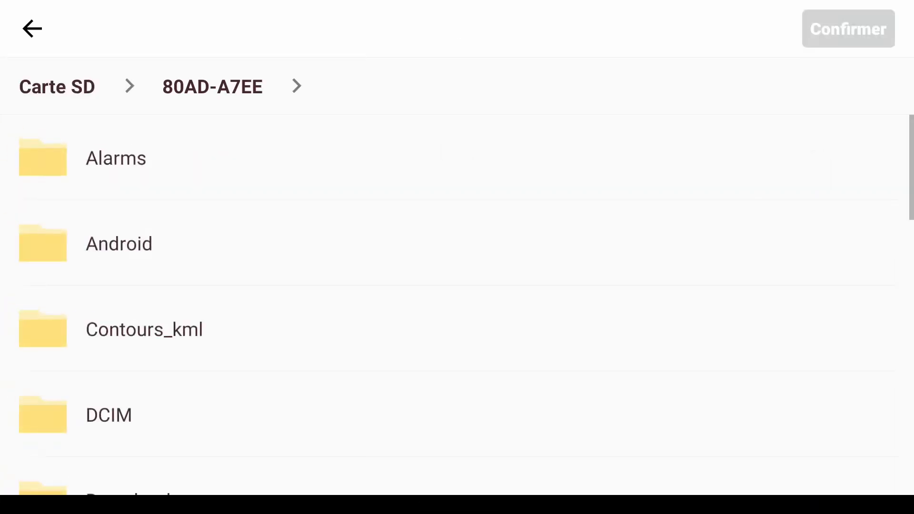
click(144, 330)
click(885, 162)
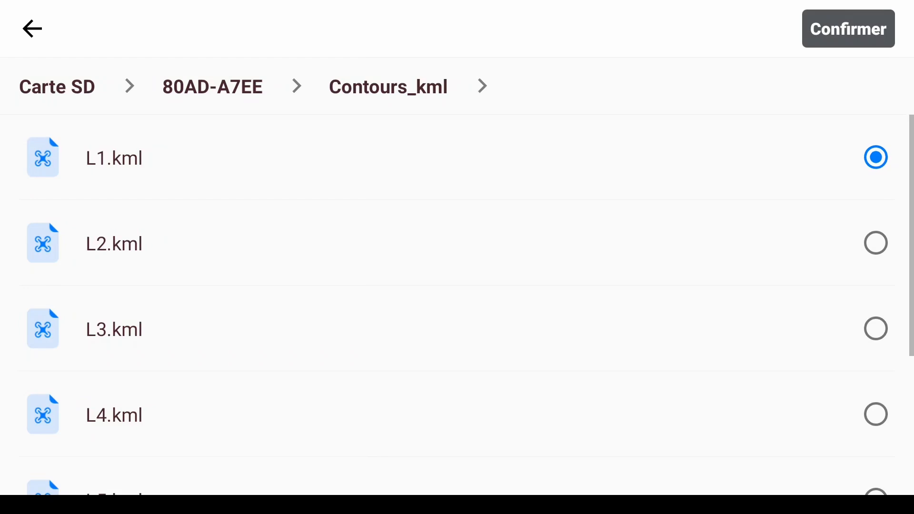
click(849, 28)
click(714, 471)
click(683, 333)
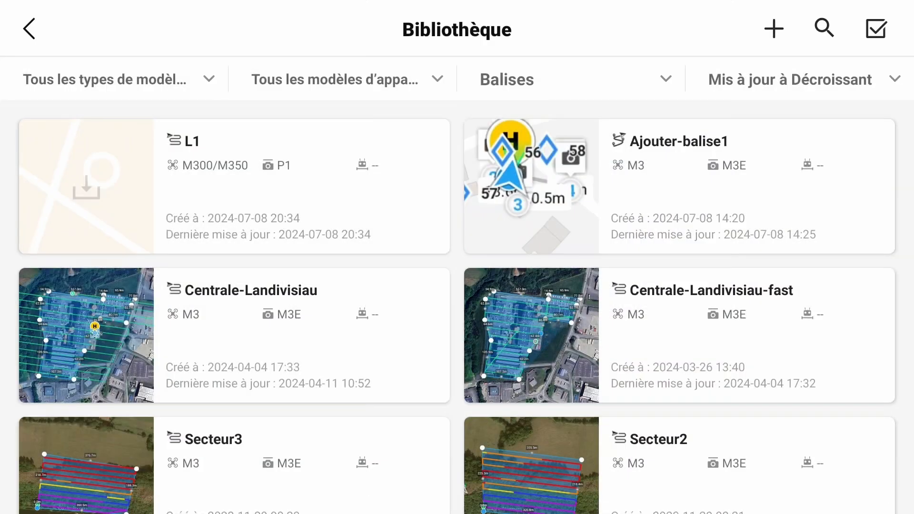
Open the L1 route for editing and set its aircraft to Gamme M3E with the M3E camera
click(100, 169)
click(193, 86)
click(288, 153)
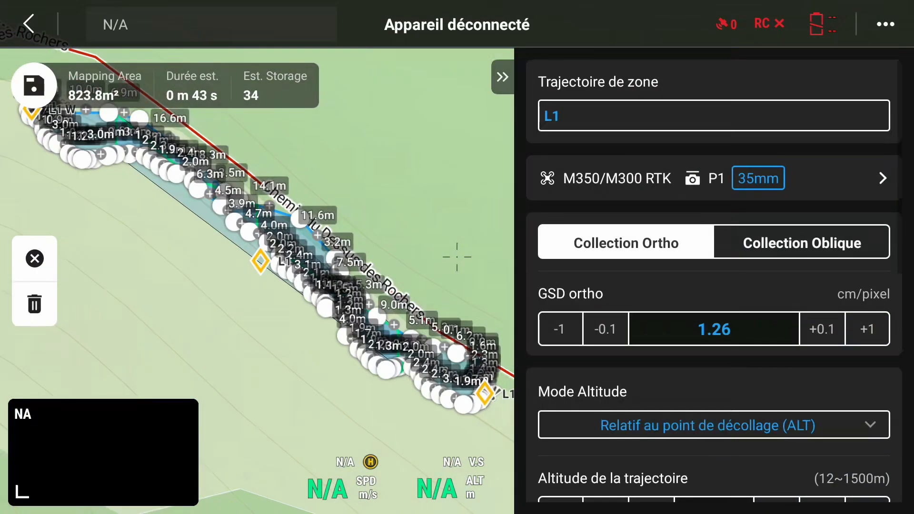
click(796, 184)
click(843, 168)
click(764, 284)
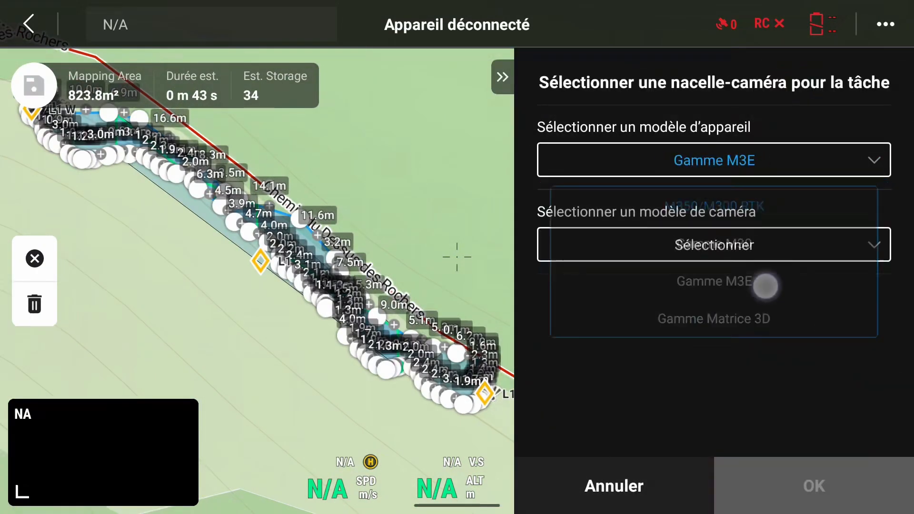
click(819, 248)
click(728, 286)
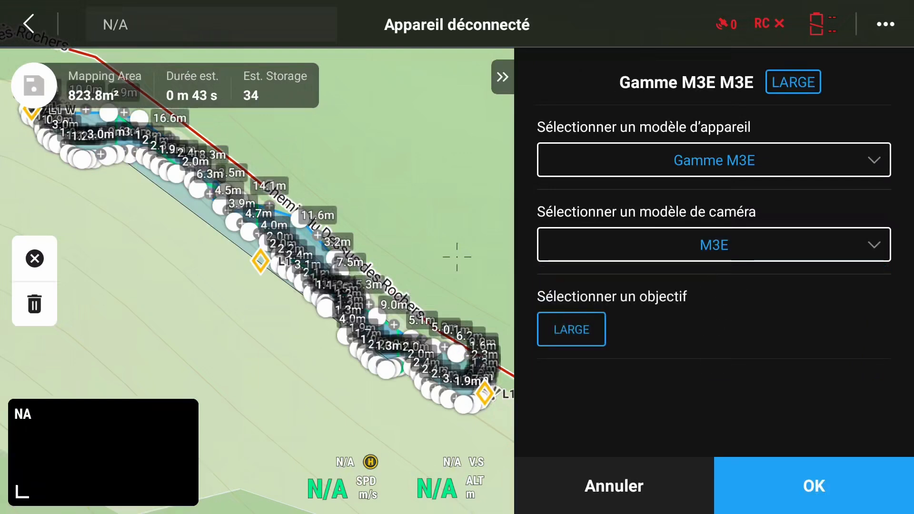
click(809, 473)
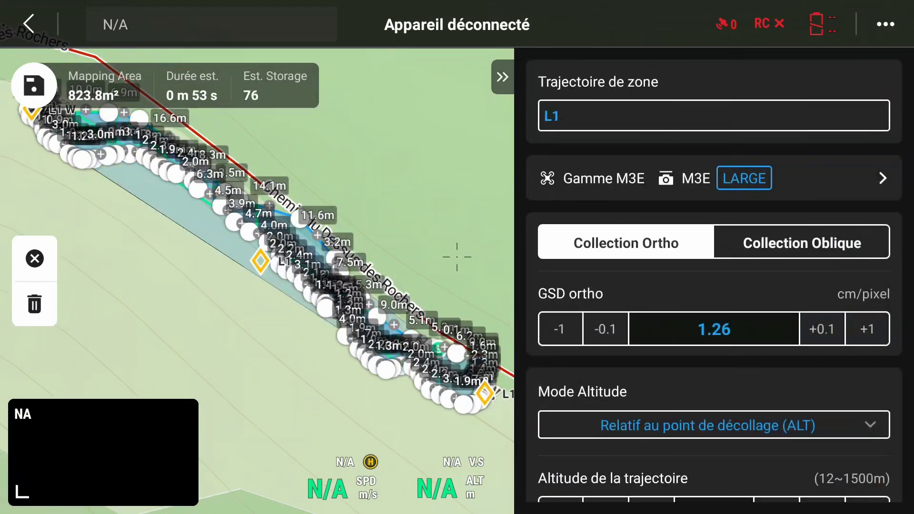
Set the L1 altitude mode to AGL using the DSM file 0445_6875_5m_WGS84_plus_48
drag(785, 372, 785, 186)
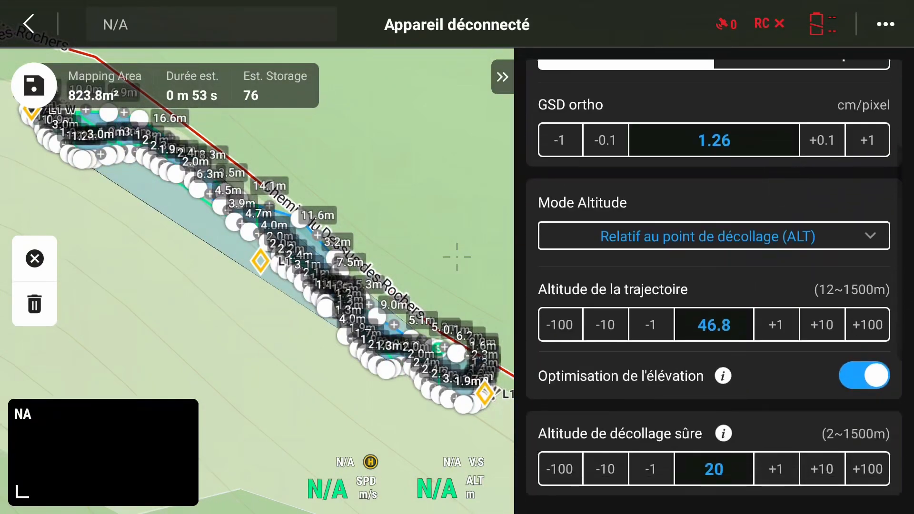
click(869, 241)
click(714, 371)
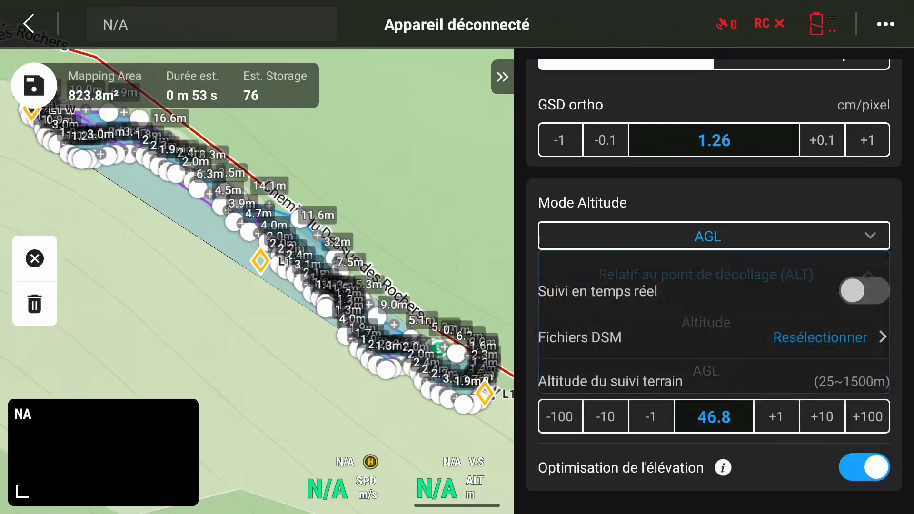
click(829, 343)
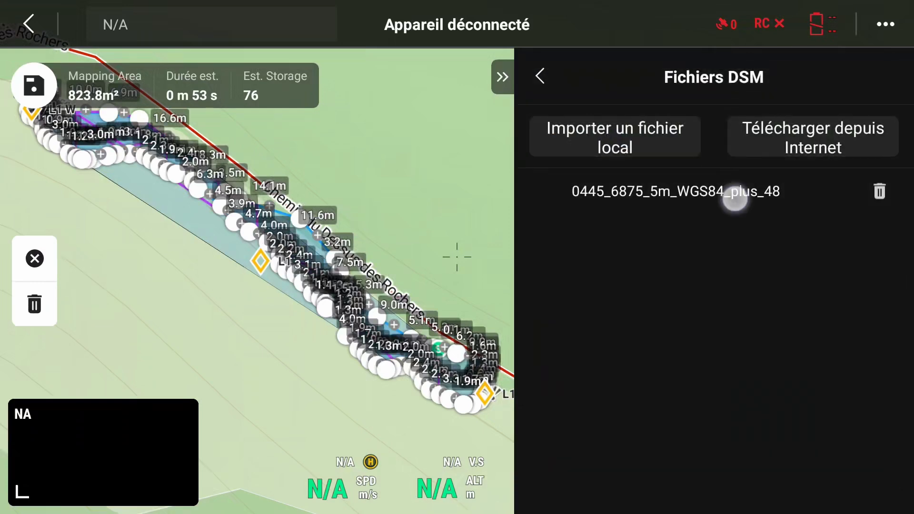
click(734, 193)
click(540, 76)
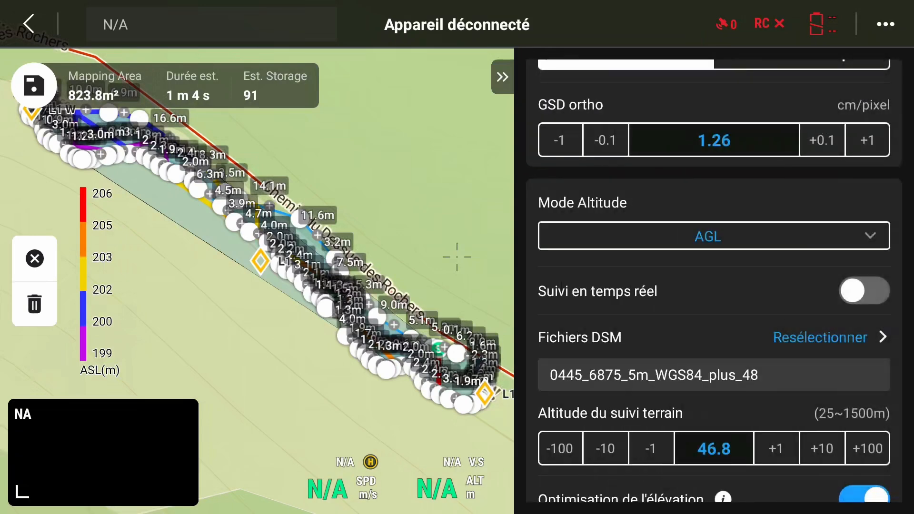
Lower the L1 terrain-following altitude to 25 m
drag(741, 320, 759, 90)
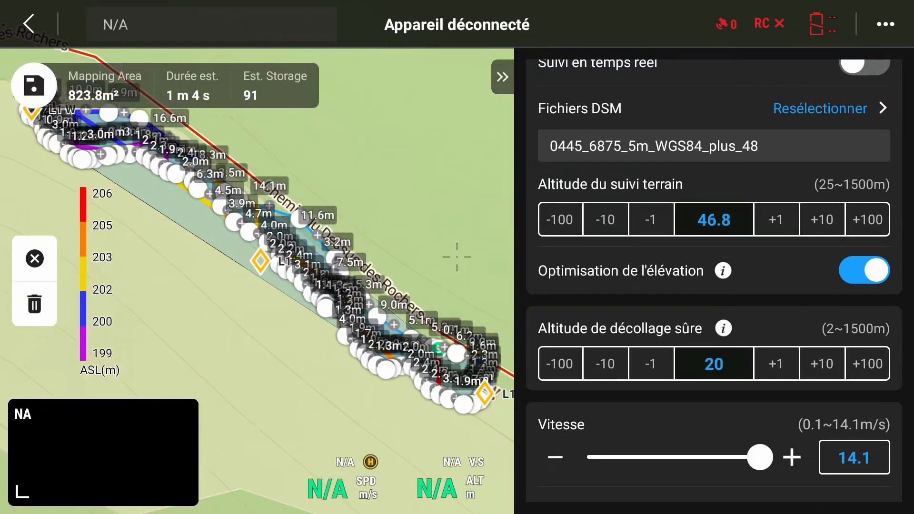
drag(781, 300, 782, 275)
click(605, 204)
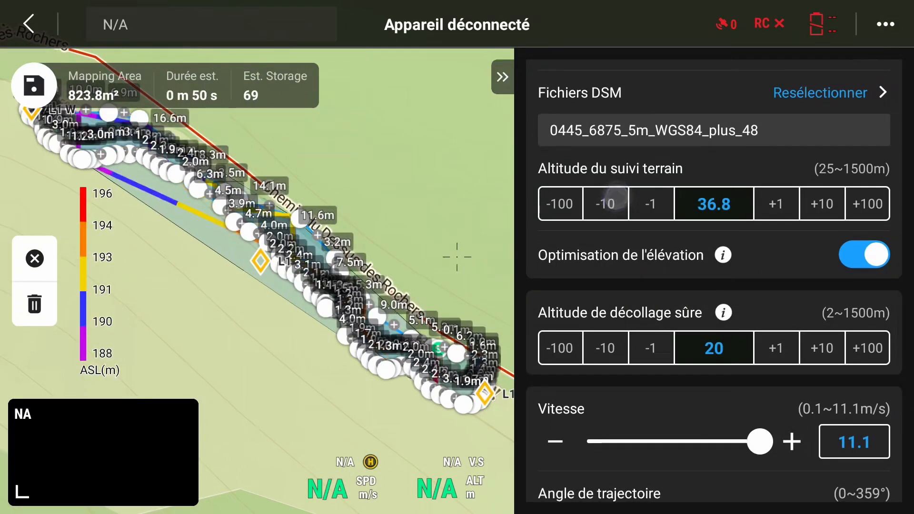
click(605, 204)
click(605, 203)
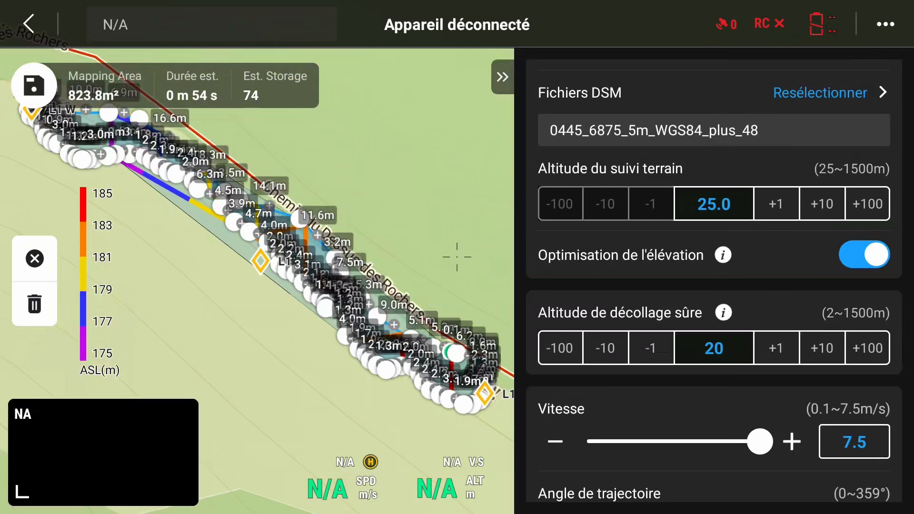
Set the L1 flight speed to 1 m/s and the route angle to 128°
drag(762, 366, 759, 161)
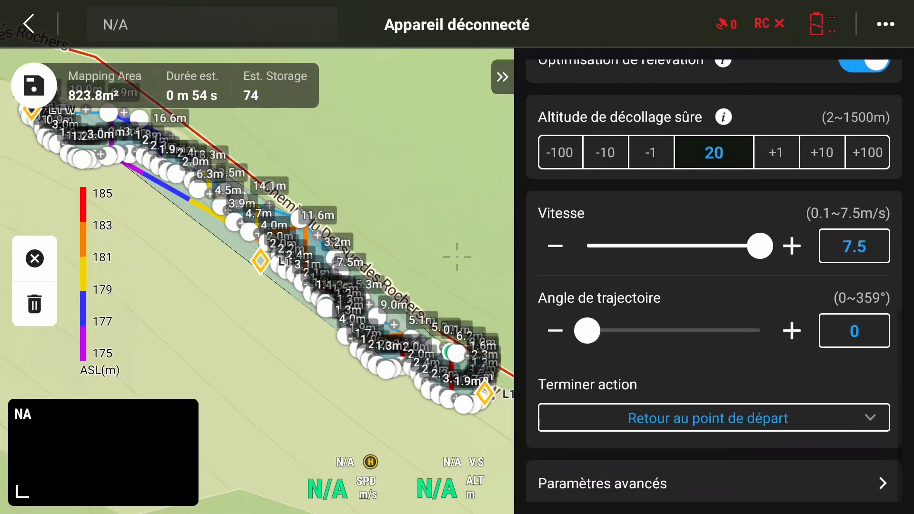
click(853, 302)
click(791, 456)
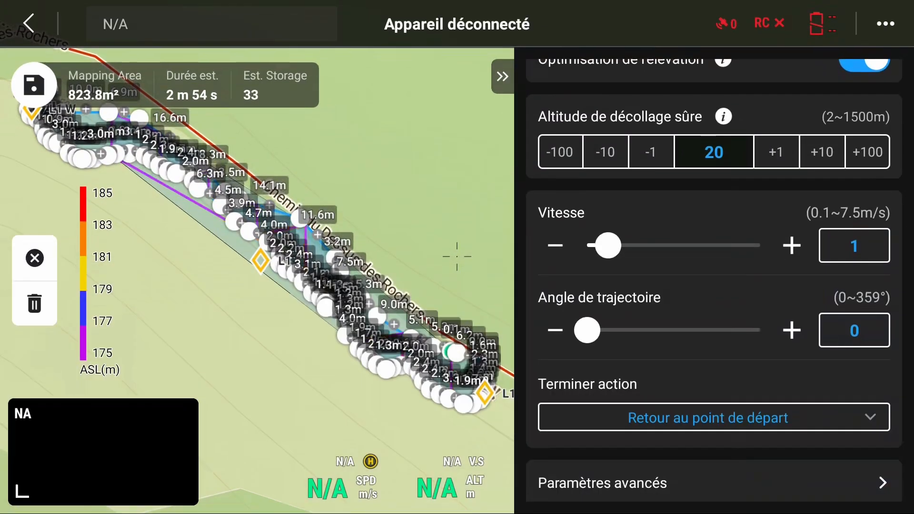
drag(587, 331, 648, 325)
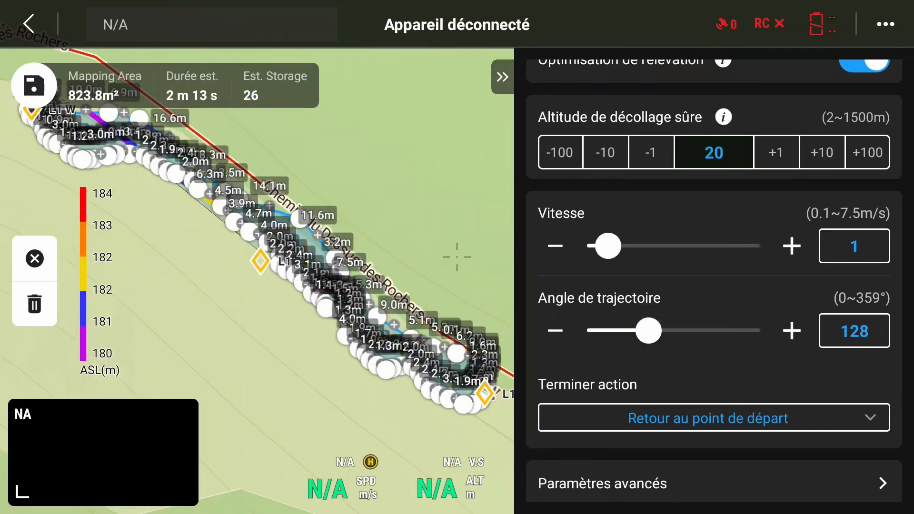
In the L1 advanced parameters, set the margin to 10 m and the lateral overlap to 75%
click(719, 484)
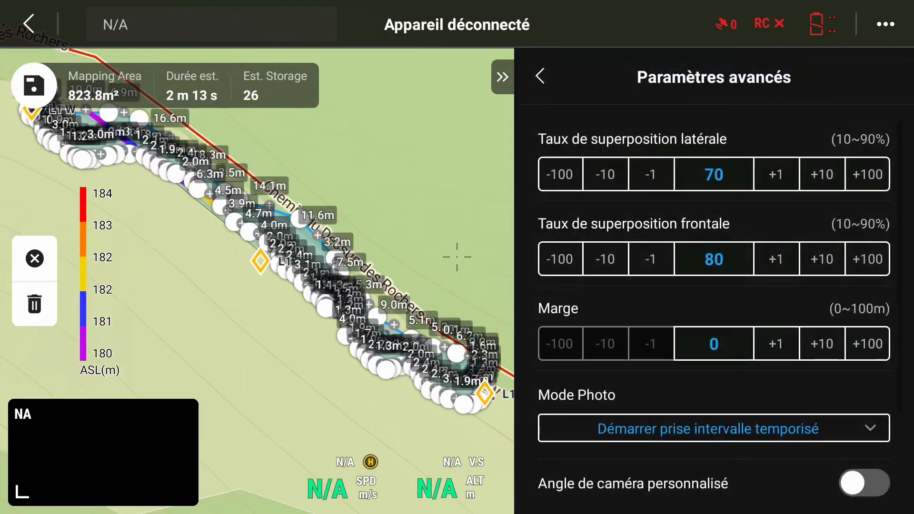
click(822, 342)
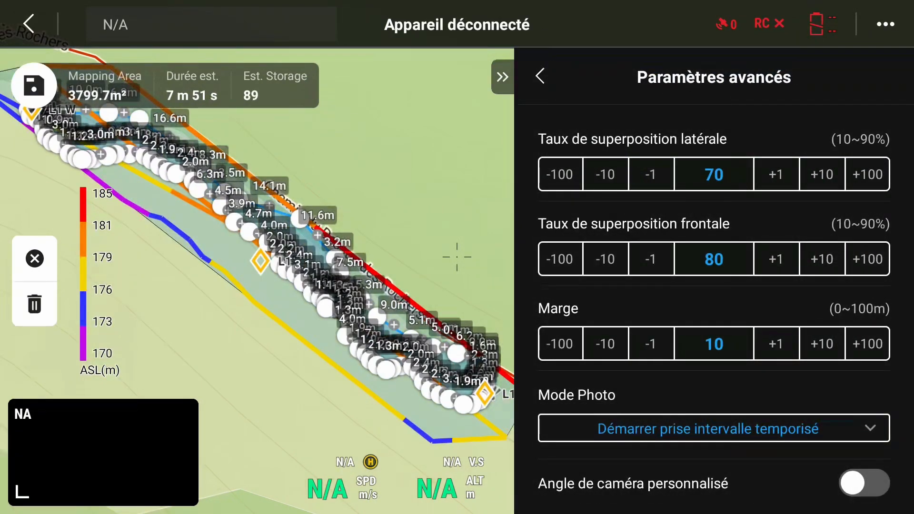
drag(786, 176, 778, 172)
click(558, 80)
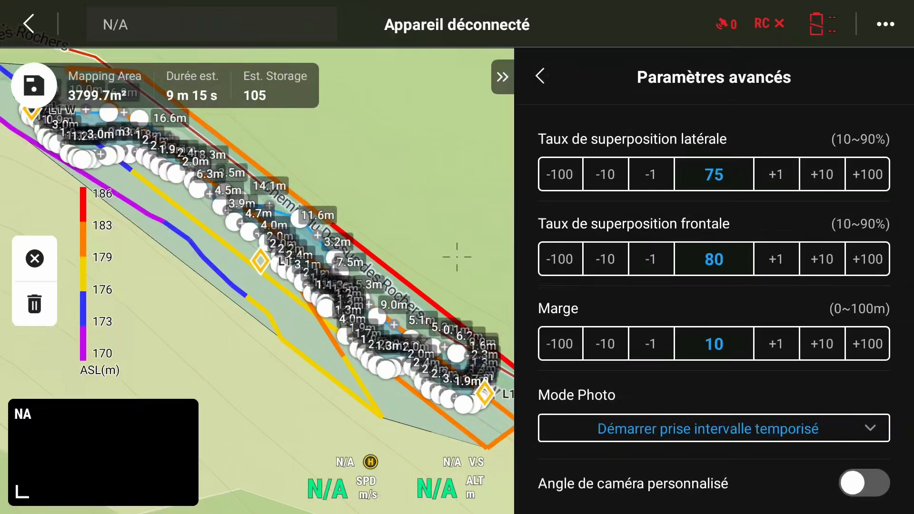
click(547, 80)
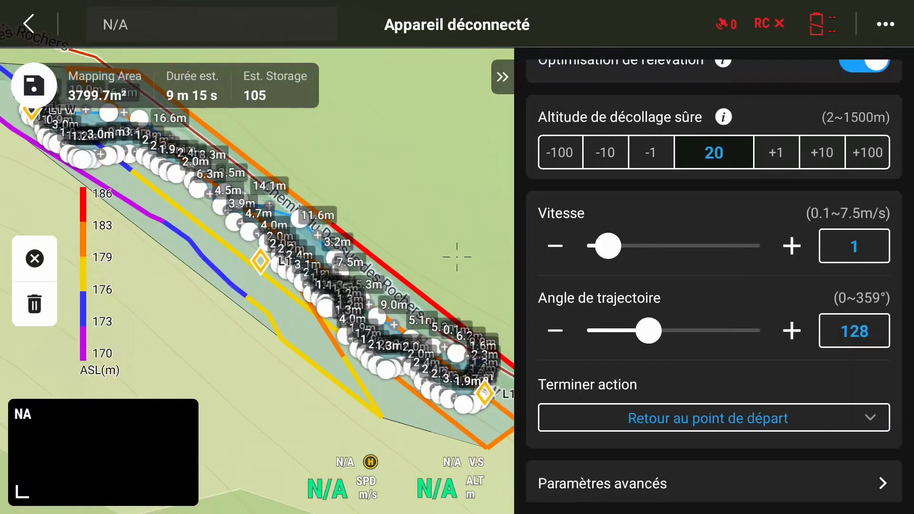
Show the whole L1 route on the map, save the mission and return to the library
click(503, 76)
drag(731, 197, 763, 264)
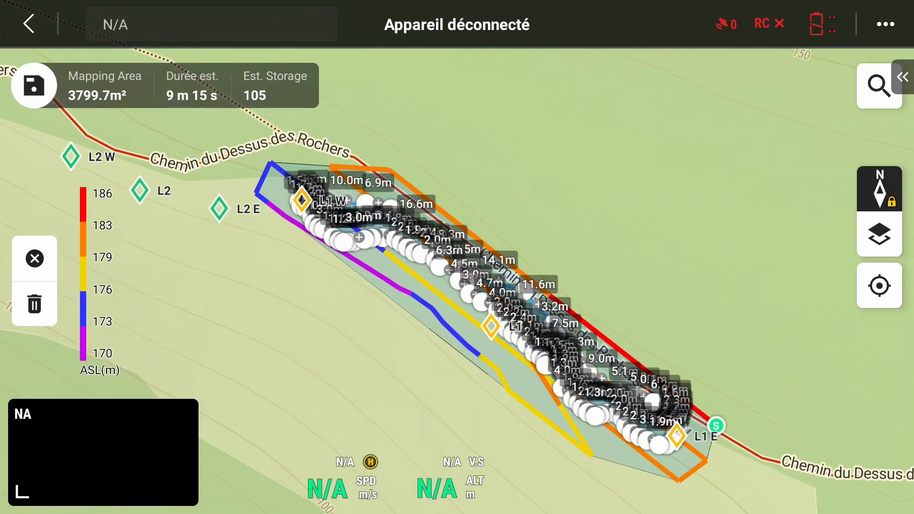
click(34, 85)
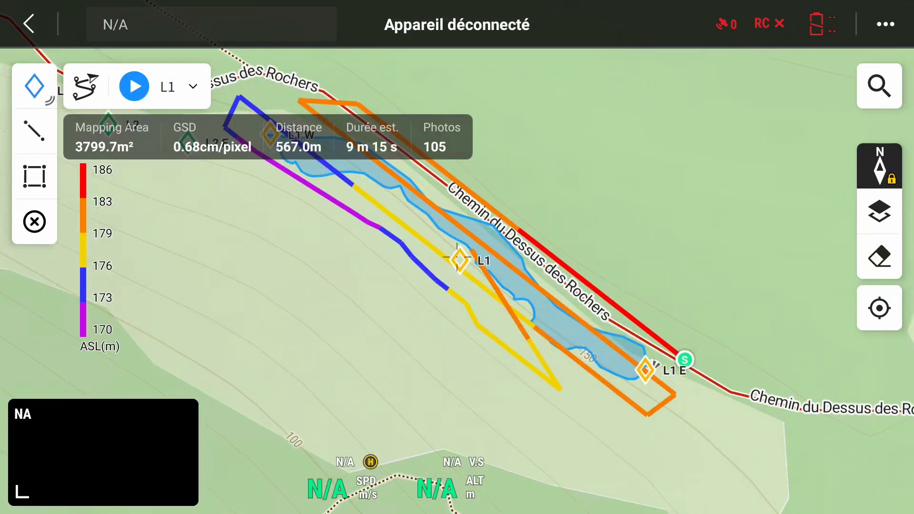
click(28, 23)
Import L2.kml from the Contours_kml folder into the route library
click(774, 29)
click(810, 164)
click(875, 242)
click(848, 29)
Open the L2 route for editing and set its aircraft to Gamme M3E with the M3E camera
click(106, 167)
click(715, 177)
click(819, 157)
click(814, 486)
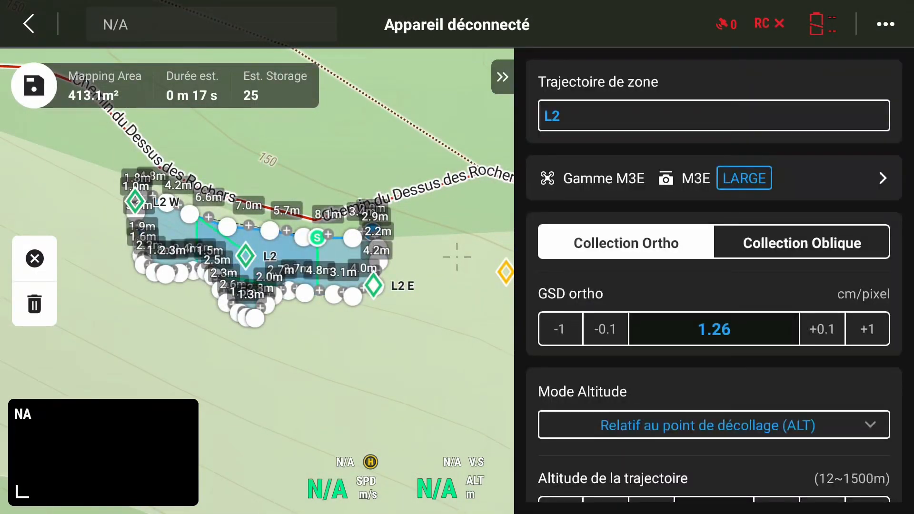
Set the L2 altitude mode to AGL using the DSM file 0445_6875_5m_WGS84_plus_48
click(714, 425)
scroll(715, 334, down, 7)
click(830, 173)
click(743, 198)
click(539, 76)
Reduce the L2 flight speed and increase its route angle
scroll(715, 334, down, 5)
drag(761, 296, 608, 296)
drag(588, 380, 724, 341)
Set a 10 m margin and a higher lateral overlap for L2, and save the mission
scroll(714, 333, down, 5)
click(714, 481)
click(823, 344)
click(775, 176)
triple_click(775, 177)
click(34, 85)
click(31, 30)
Import L3.kml from the Contours_kml folder into the route library
click(774, 28)
click(810, 163)
click(76, 324)
click(875, 329)
click(847, 28)
Open the L3 route for editing and set its aircraft to Gamme M3E with the M3E camera
click(457, 257)
click(714, 177)
click(819, 157)
click(815, 486)
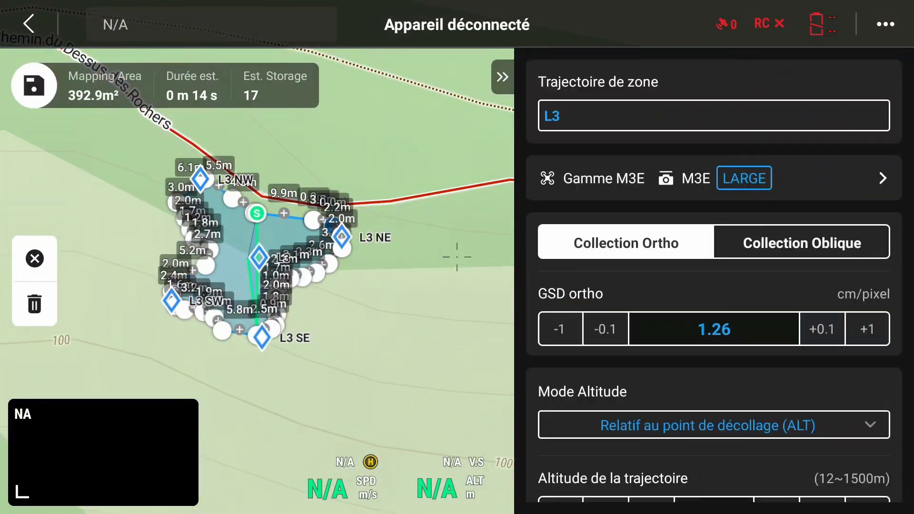
Set the L3 altitude mode to AGL using the DSM file 0445_6875_5m_WGS84_plus_48
click(714, 425)
click(830, 172)
click(677, 190)
click(538, 76)
Reduce the L3 flight speed and increase its route angle
scroll(871, 404, down, 4)
drag(760, 243, 607, 243)
drag(588, 326, 647, 327)
Set the L3 lateral overlap to 75% and its margin to 10 m, and save the mission
click(714, 481)
triple_click(777, 176)
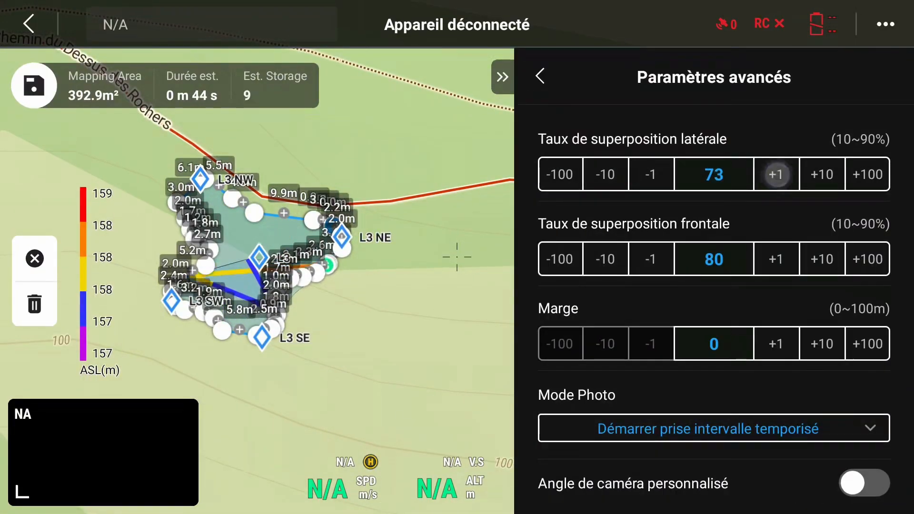
double_click(777, 176)
click(821, 344)
click(34, 85)
click(28, 24)
Import L4.kml from the Contours_kml folder into the route library
click(774, 29)
click(751, 155)
click(875, 414)
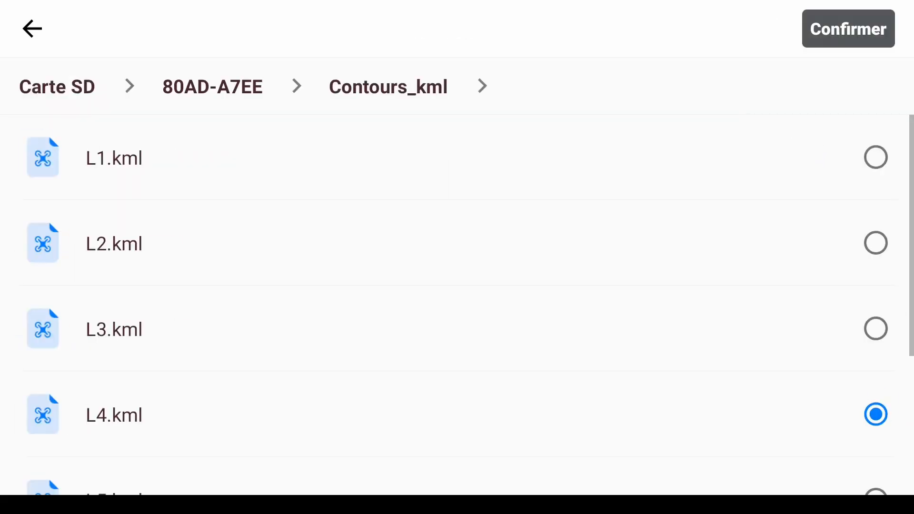
click(847, 29)
Open the L4 route for editing and set its aircraft to Gamme M3E with the M3E camera
click(457, 257)
click(229, 178)
click(714, 160)
click(714, 282)
click(815, 485)
Set the L4 altitude mode to AGL with the DSM file 0445_6875_5m_WGS84_plus_48 and reduce the flight speed
click(714, 424)
click(830, 340)
click(677, 190)
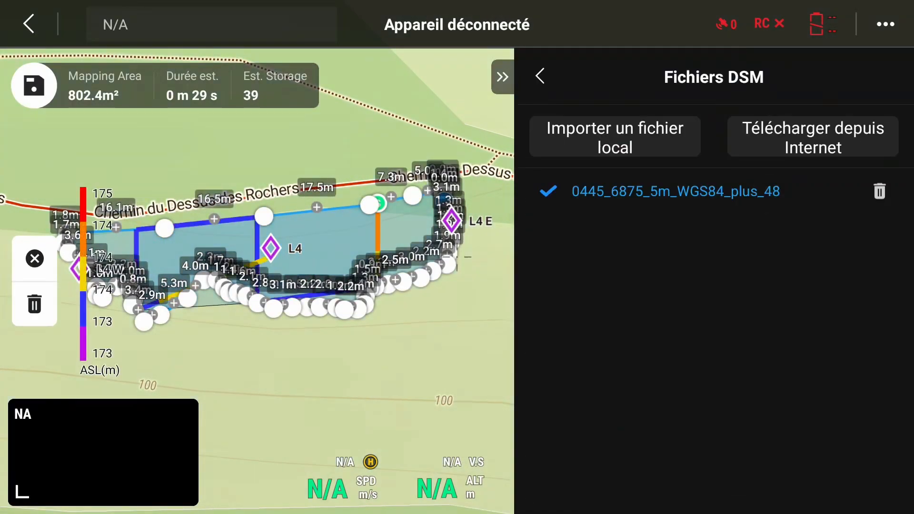
click(539, 76)
scroll(706, 322, down, 5)
drag(760, 243, 608, 242)
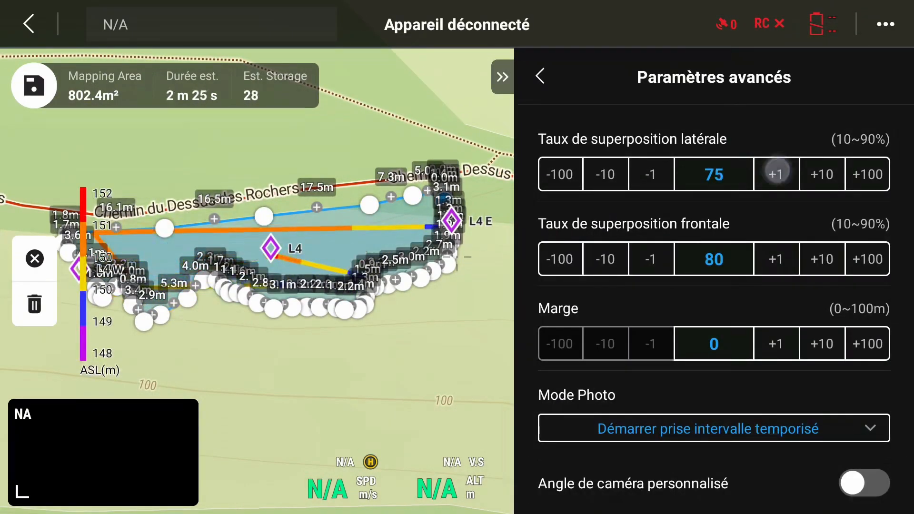
Set the L4 lateral overlap to 75% and its margin to 10 m, and save the mission
click(822, 344)
click(34, 86)
click(28, 23)
Import L5.kml from the Contours_kml folder and open the aircraft model choice for the new route
click(774, 29)
click(751, 156)
click(134, 244)
click(875, 305)
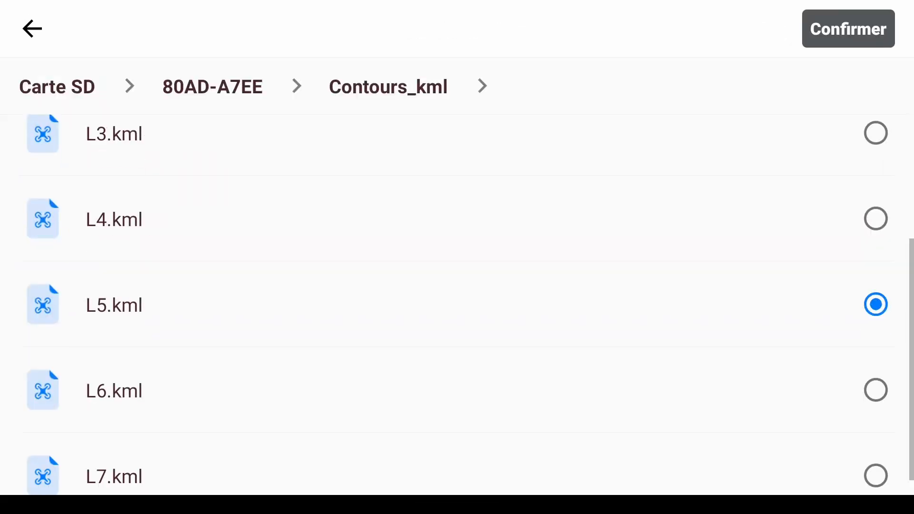
click(848, 29)
click(229, 178)
click(714, 160)
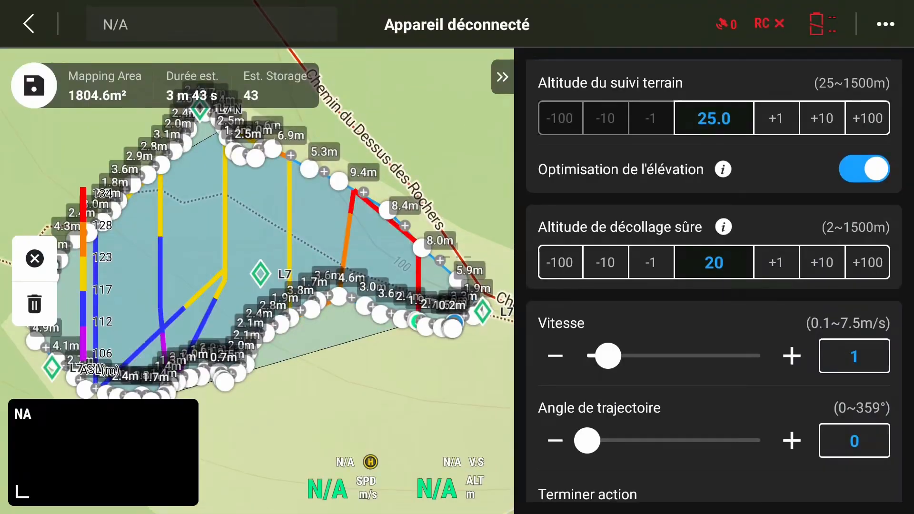
Rotate the L7 flight lines to run northwest to southeast, with 75% lateral overlap and a 10 m margin
drag(587, 441, 738, 441)
scroll(714, 286, down, 2)
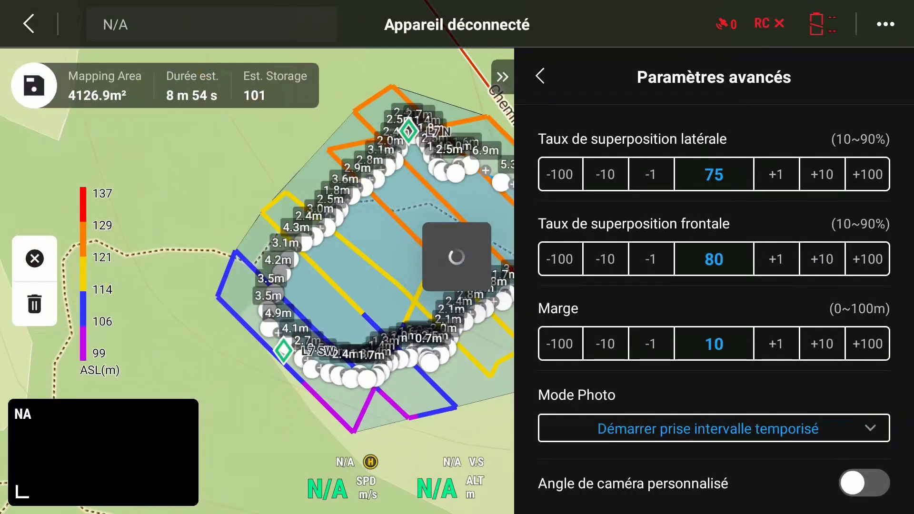